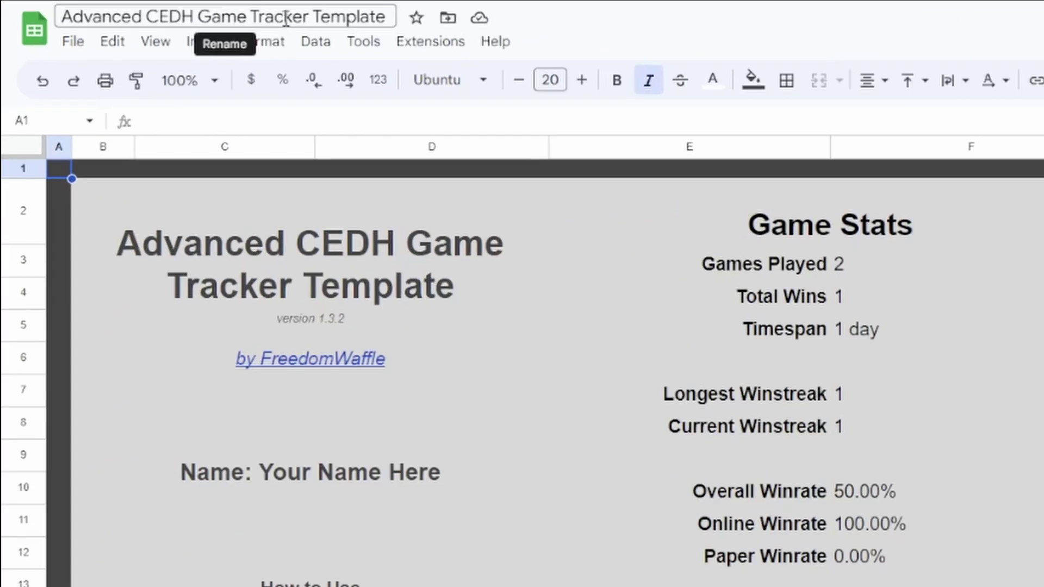
Step: Rename the spreadsheet to 'FreedomWaffle TCEDH Tracker'
double_click(130, 7)
triple_click(285, 16)
text(FreedomWaffle T)
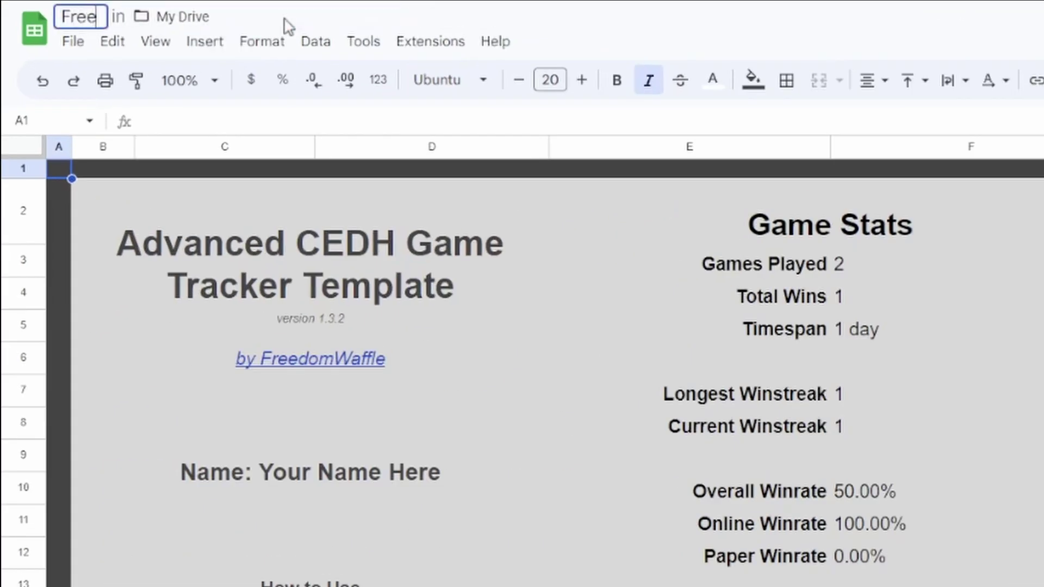
text(CEDH Tracker)
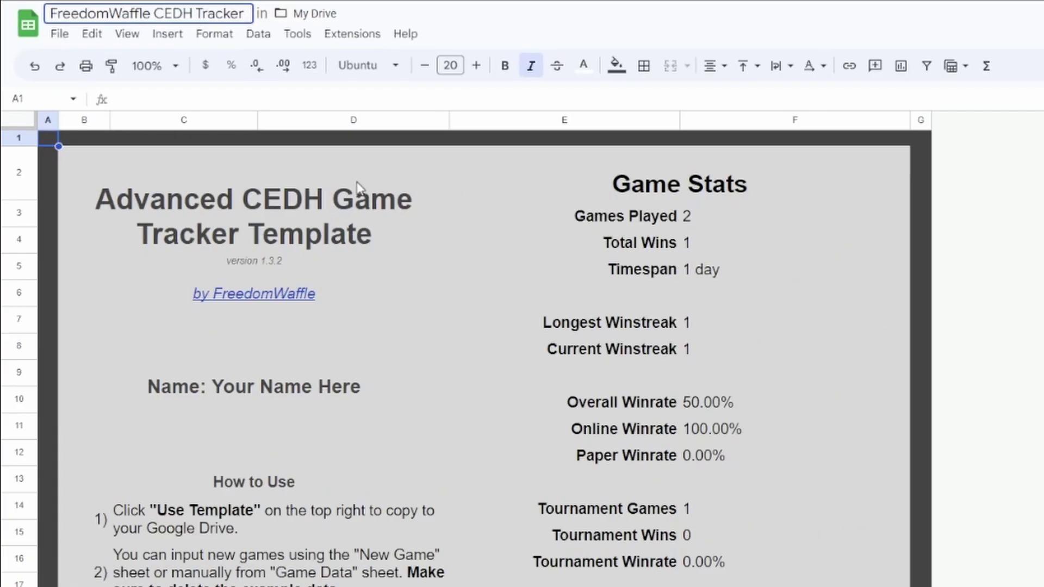
click(310, 261)
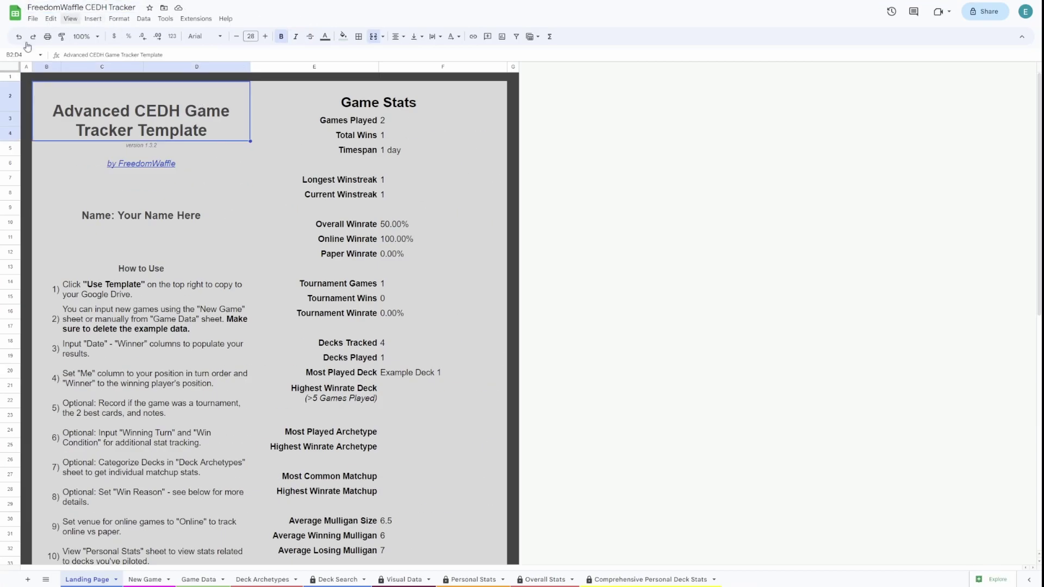
Step: Replace the 'Your Name Here' placeholder on the landing page with the player's name
double_click(130, 217)
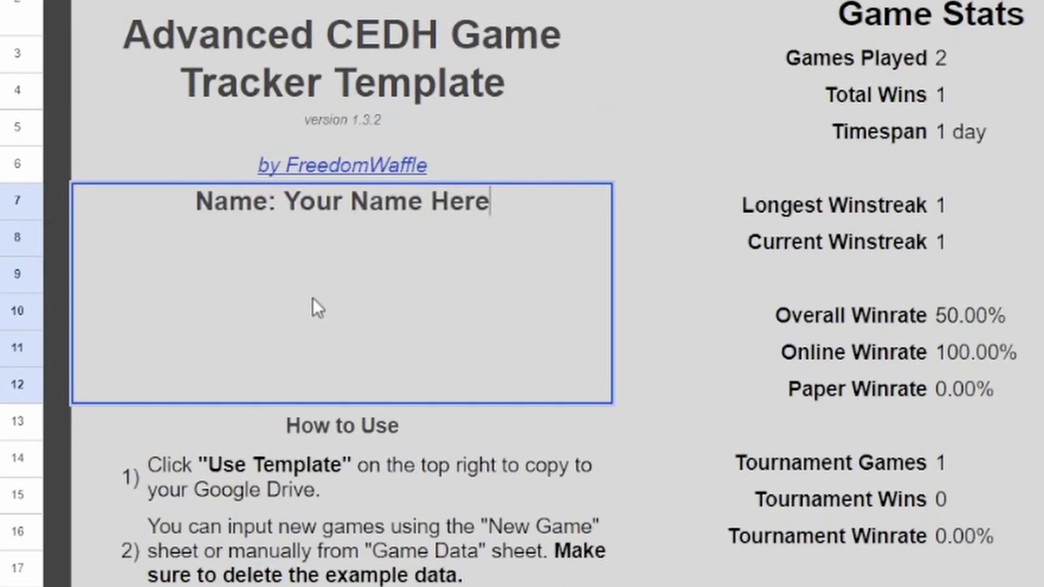
drag(117, 182, 273, 182)
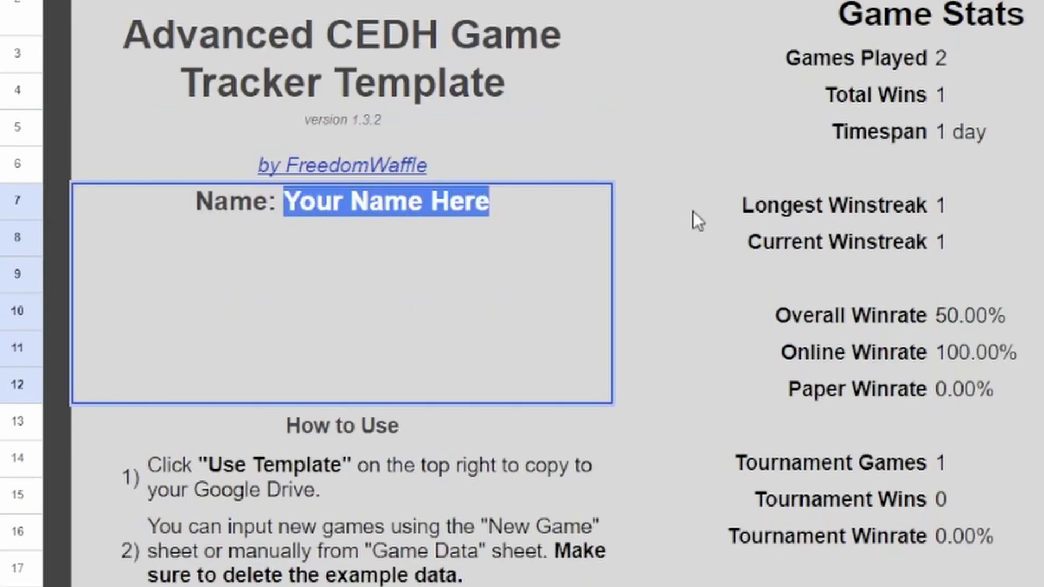
text(Fre)
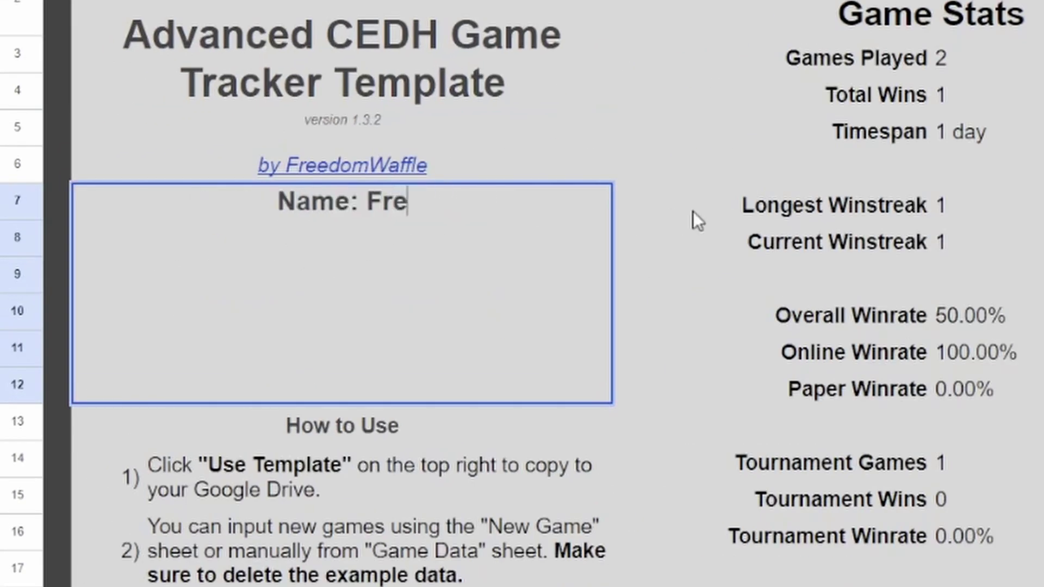
text(edomWaffle)
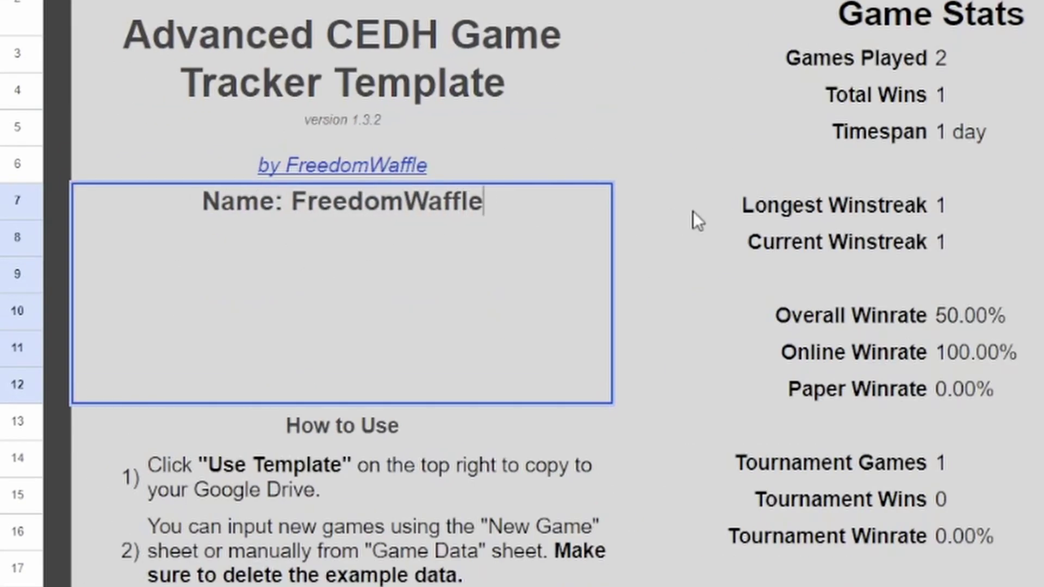
click(686, 211)
click(597, 247)
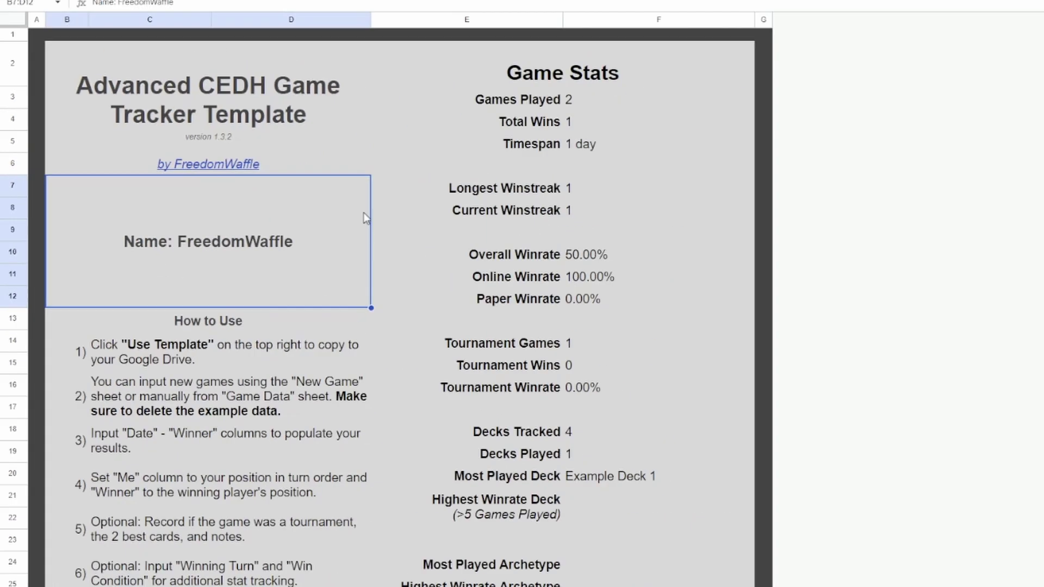
click(460, 163)
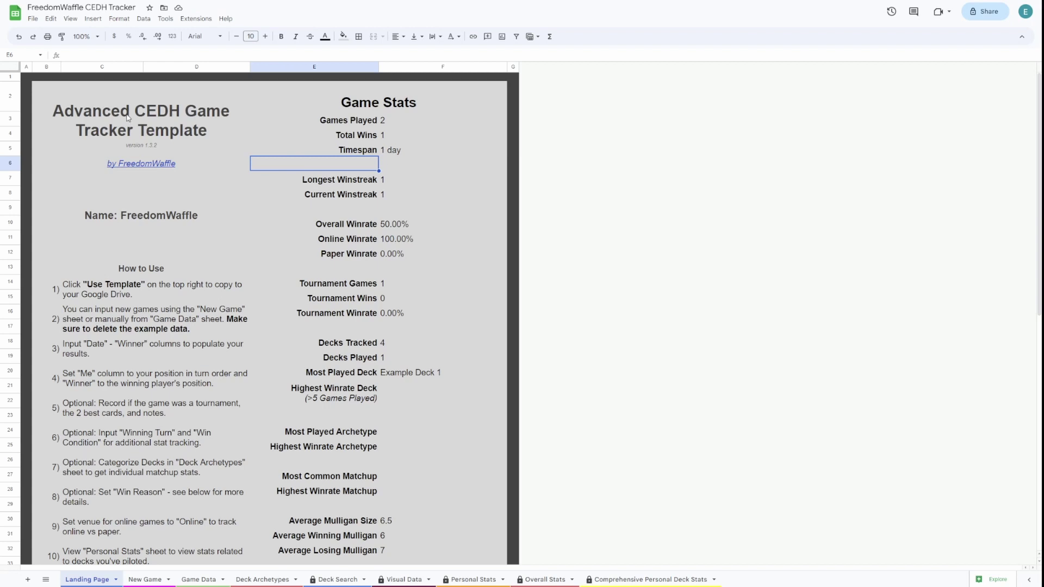
click(199, 129)
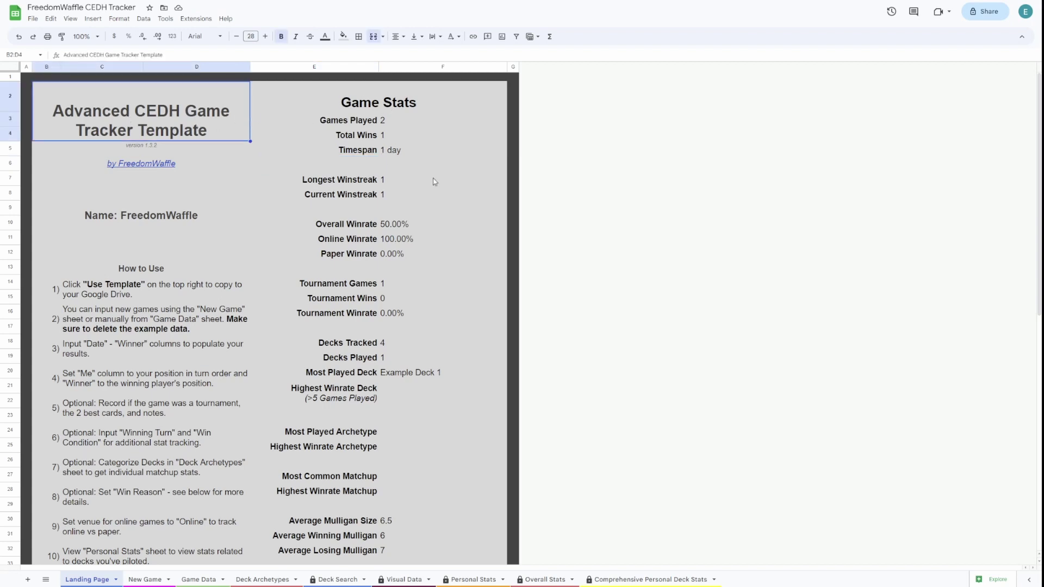
scroll(431, 180, down, 1)
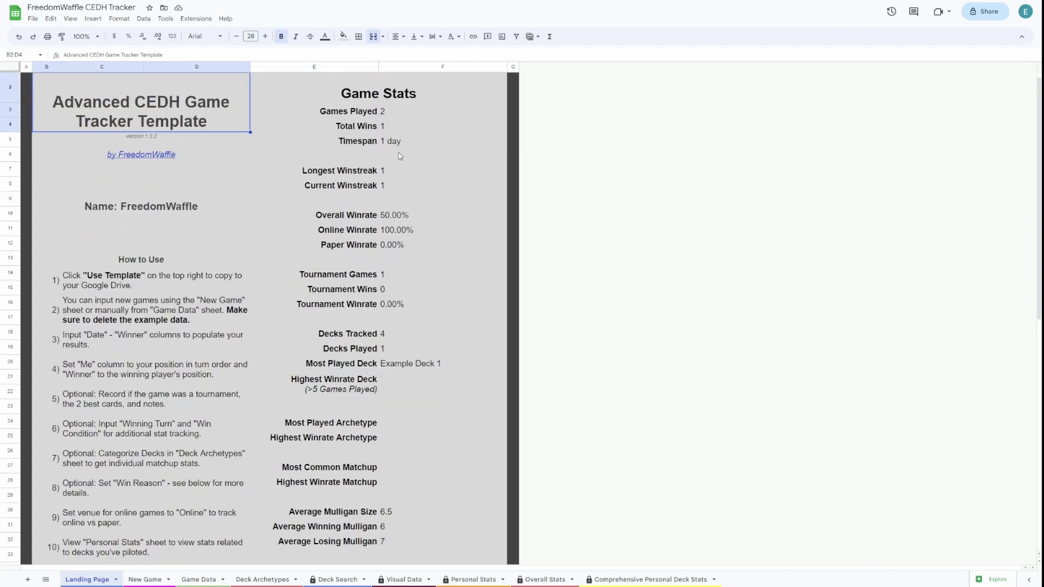
scroll(404, 193, up, 1)
scroll(402, 194, down, 5)
scroll(402, 193, up, 4)
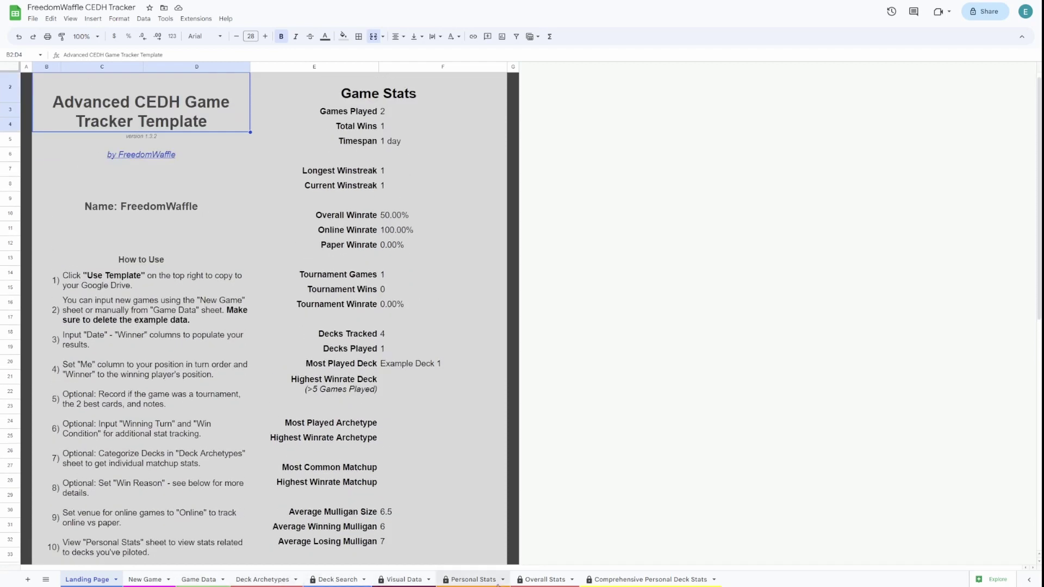
scroll(369, 448, up, 1)
click(367, 192)
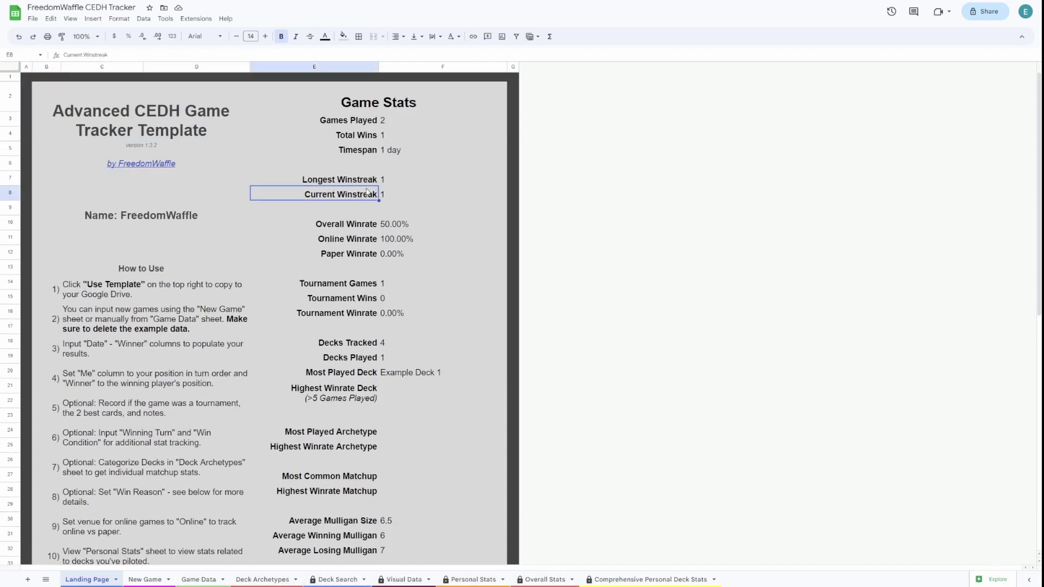
click(386, 169)
click(336, 170)
click(385, 112)
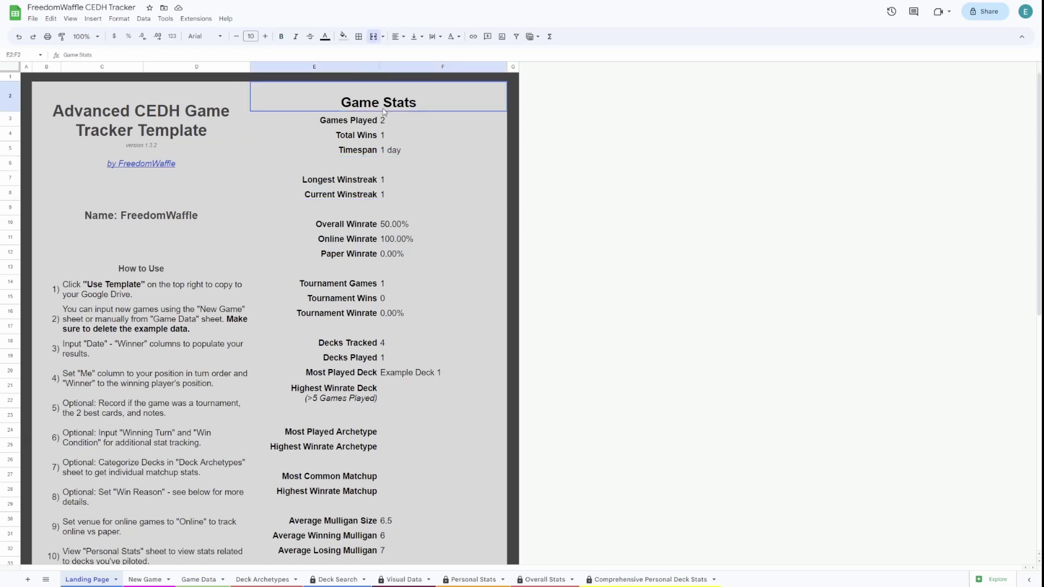
scroll(383, 228, down, 3)
scroll(385, 235, down, 2)
scroll(326, 218, up, 5)
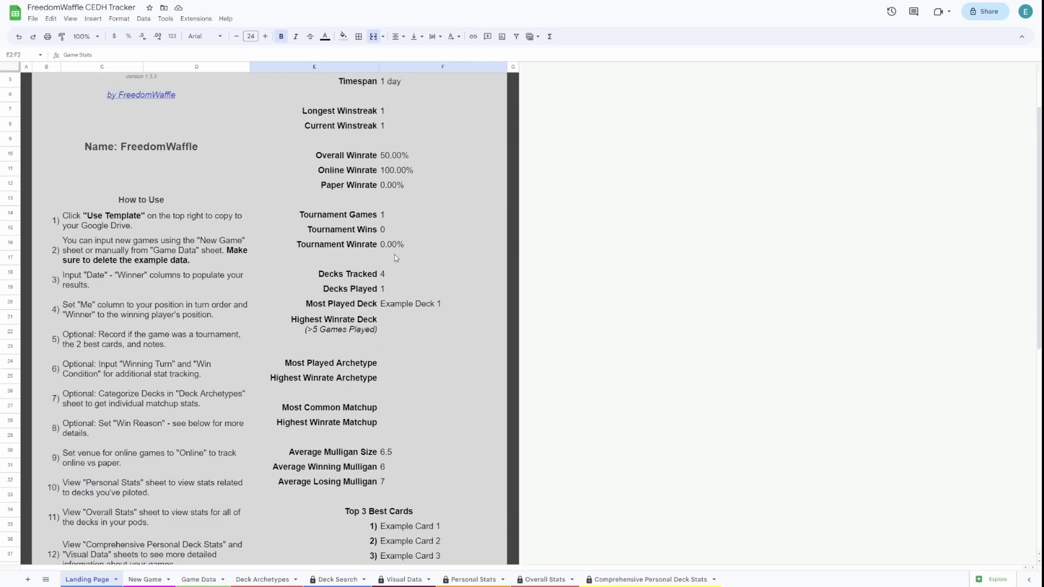
scroll(238, 148, down, 1)
click(237, 148)
click(143, 172)
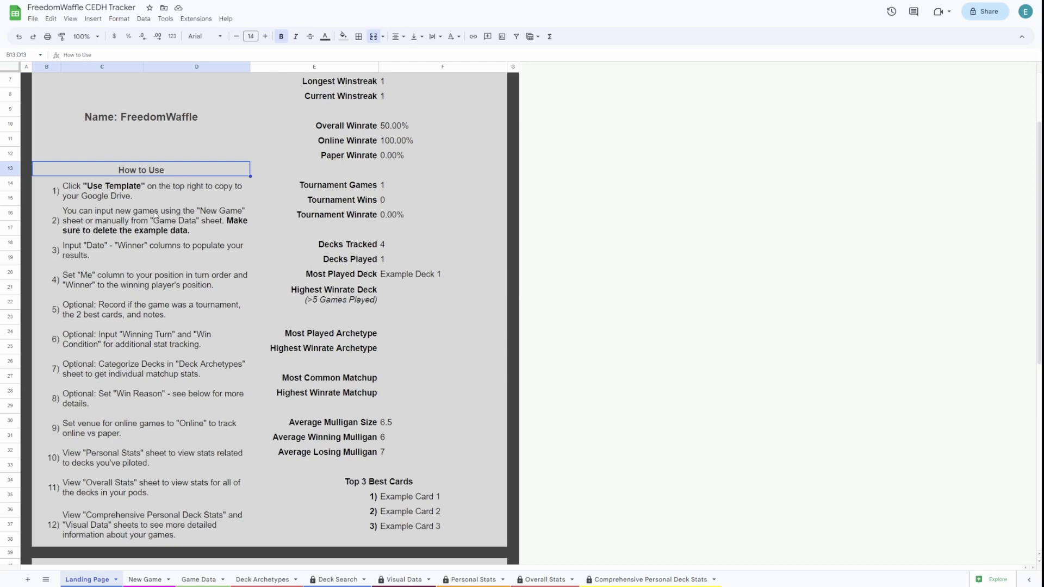
scroll(419, 260, down, 8)
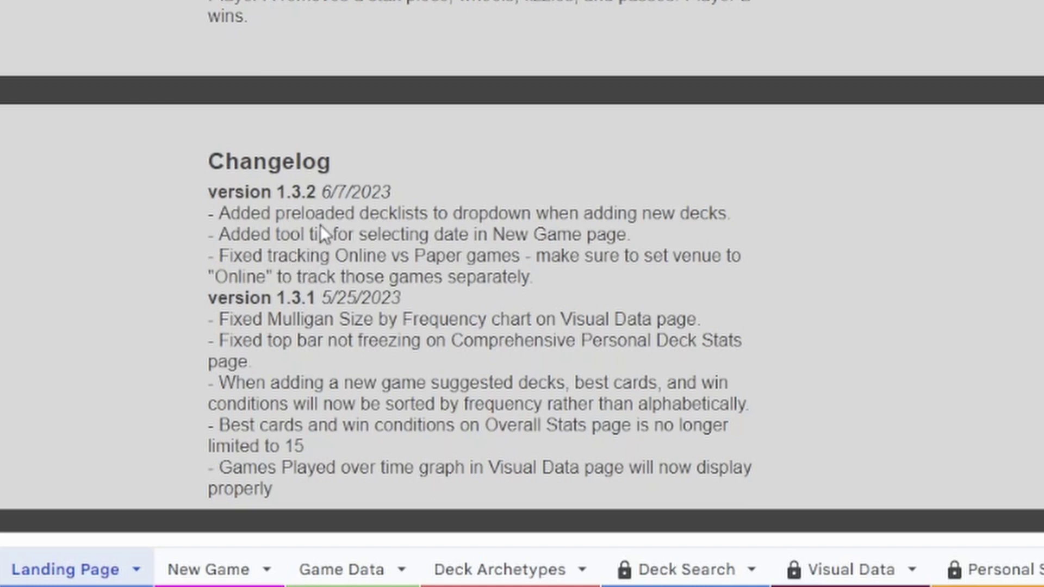
click(303, 165)
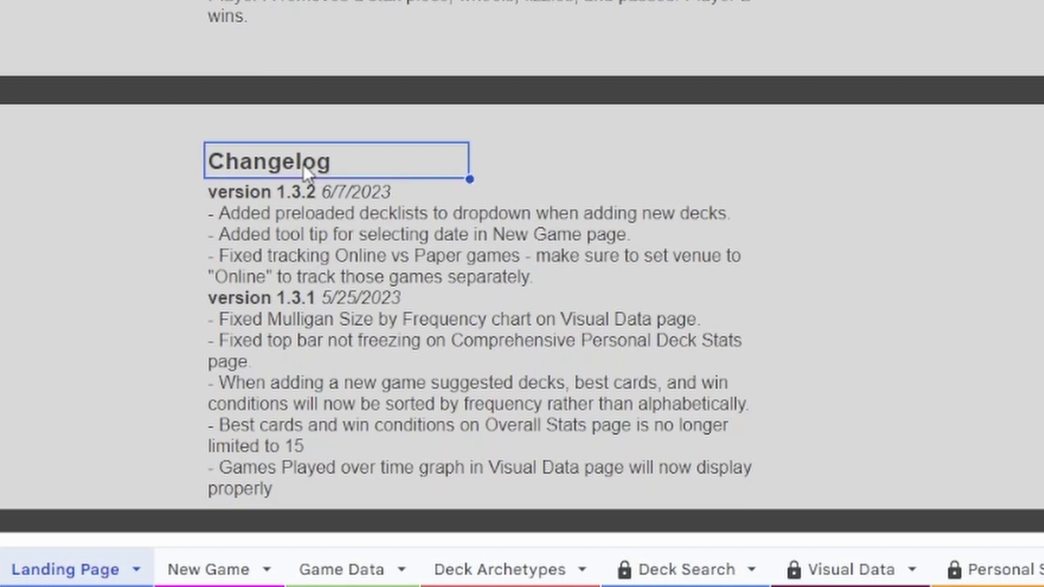
click(343, 220)
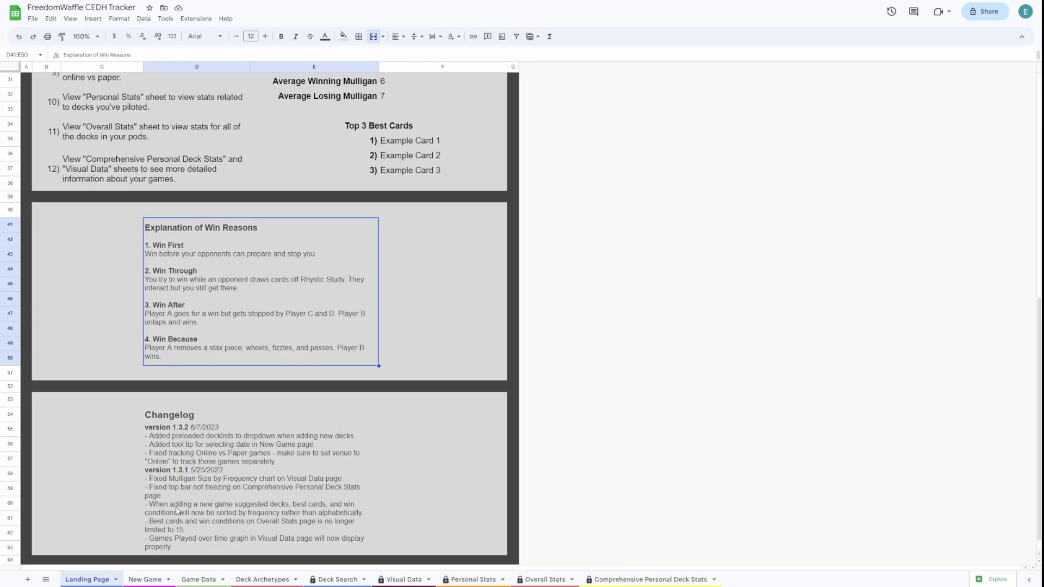
scroll(166, 538, up, 5)
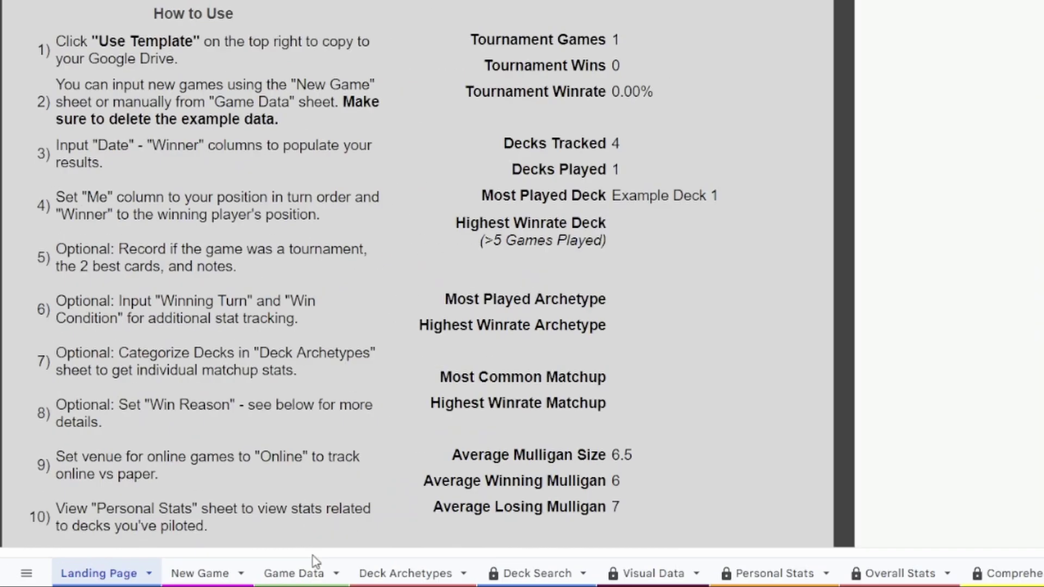
Step: Inspect the two example game rows on the Game Data sheet, then go to the New Game form
click(291, 572)
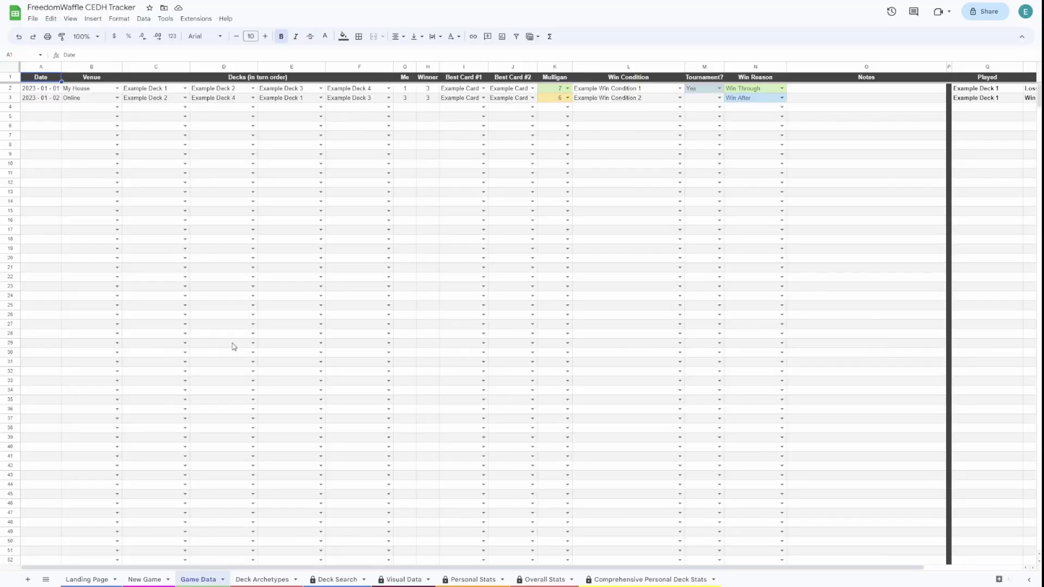
click(40, 90)
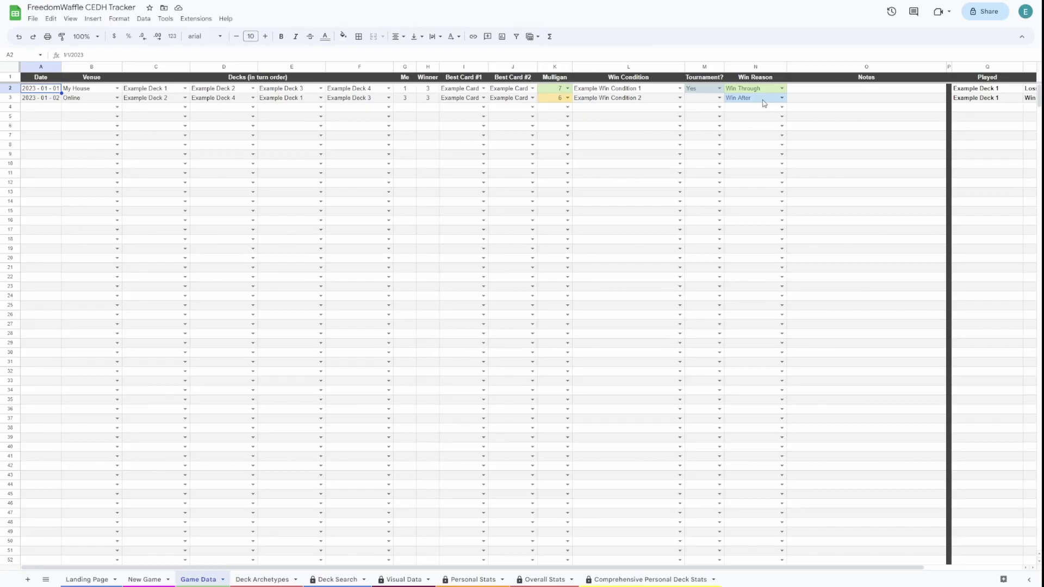
shift+click(763, 100)
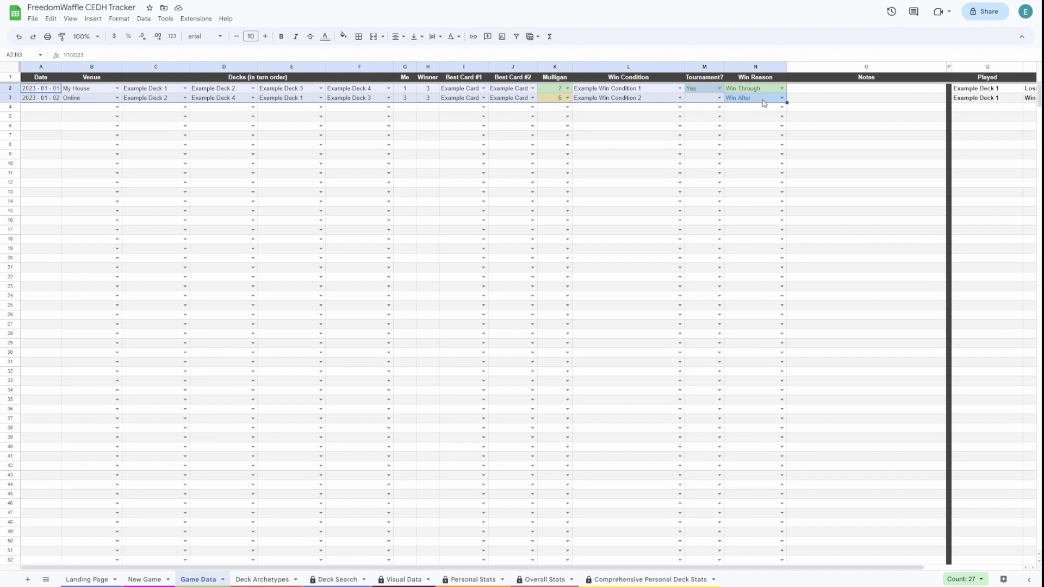
click(291, 135)
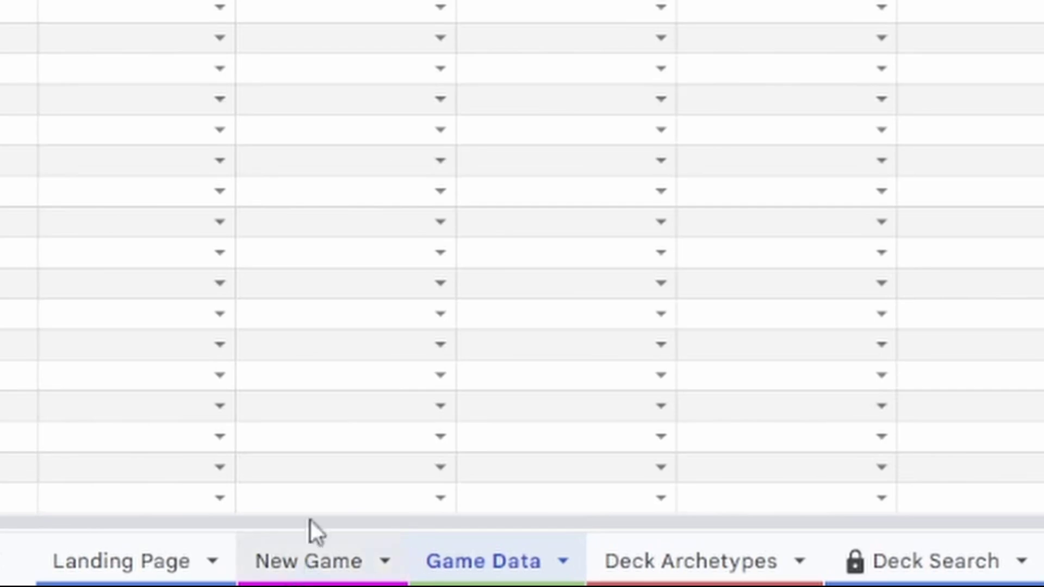
click(310, 566)
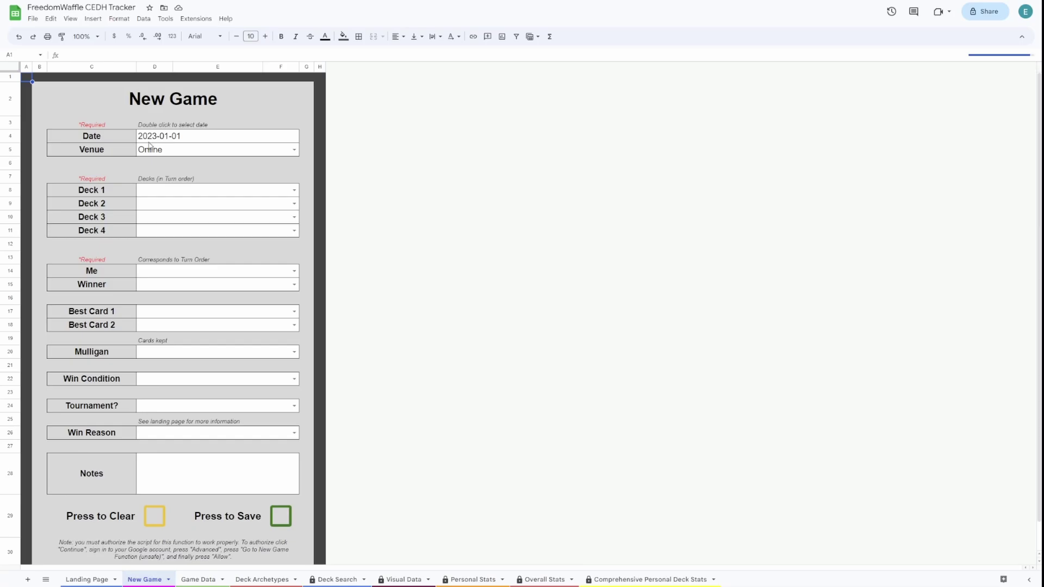
Step: Set the game date to June 7, 2023 with the date picker
double_click(155, 137)
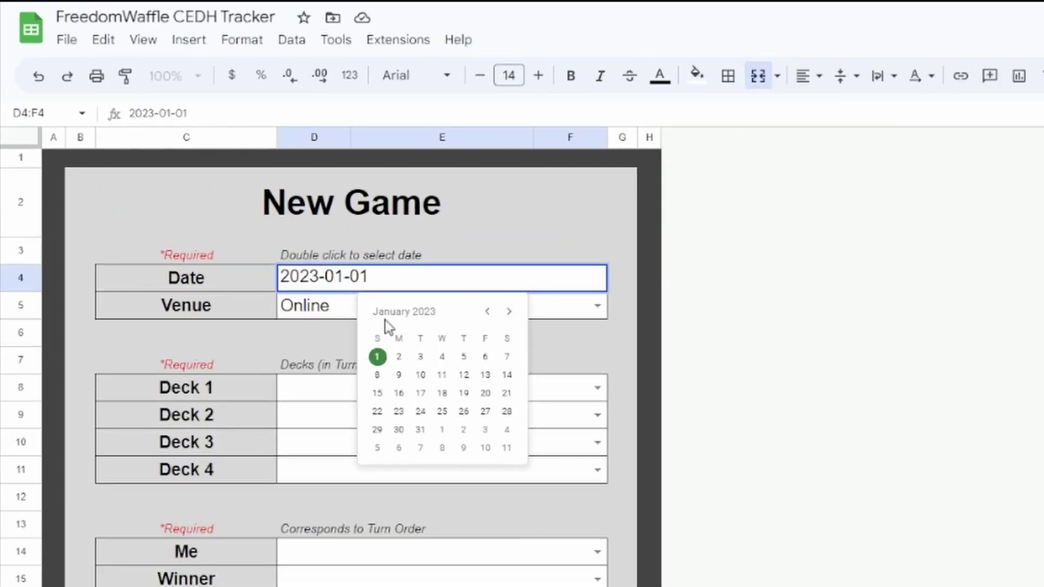
click(509, 314)
click(509, 314)
click(509, 314)
click(509, 314)
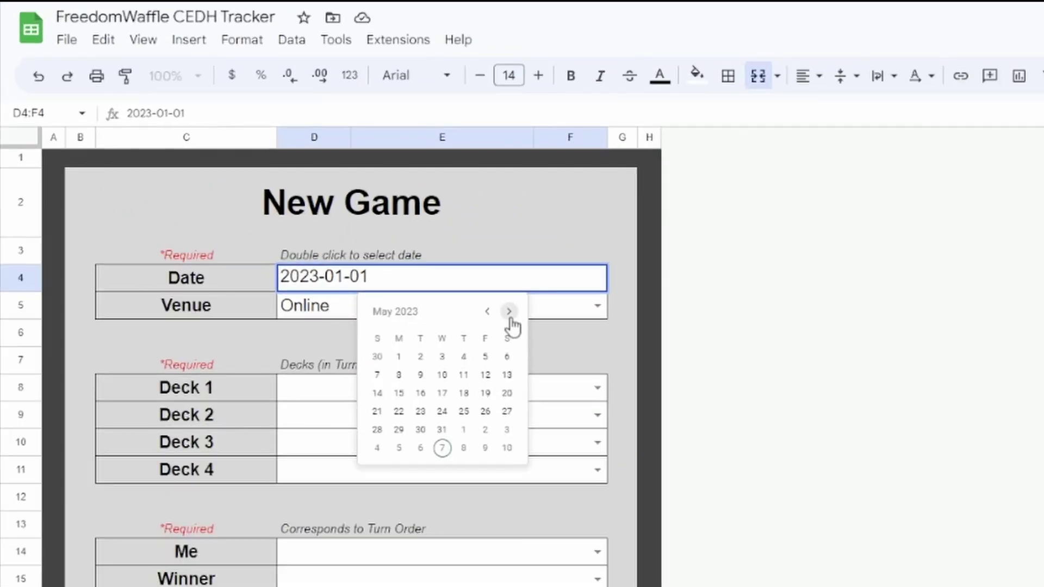
click(509, 312)
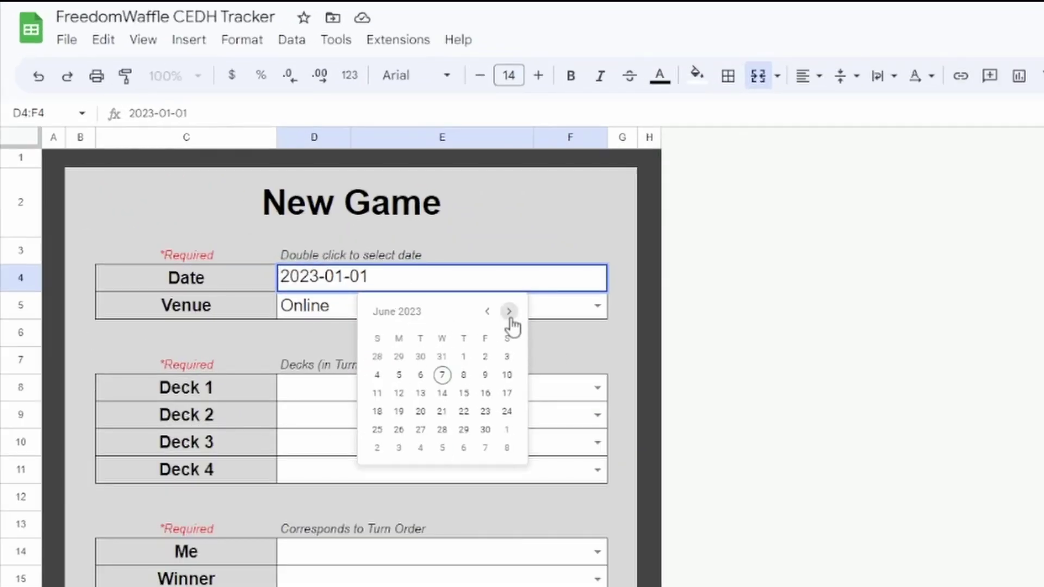
click(442, 375)
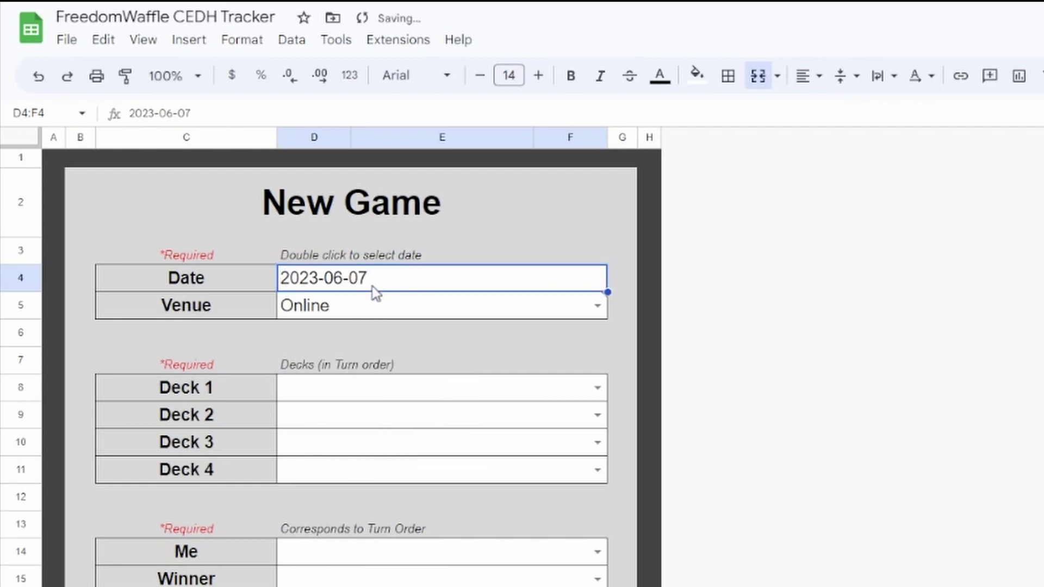
Step: Leave the venue as Online and review its validation warning
double_click(352, 311)
drag(352, 304, 264, 317)
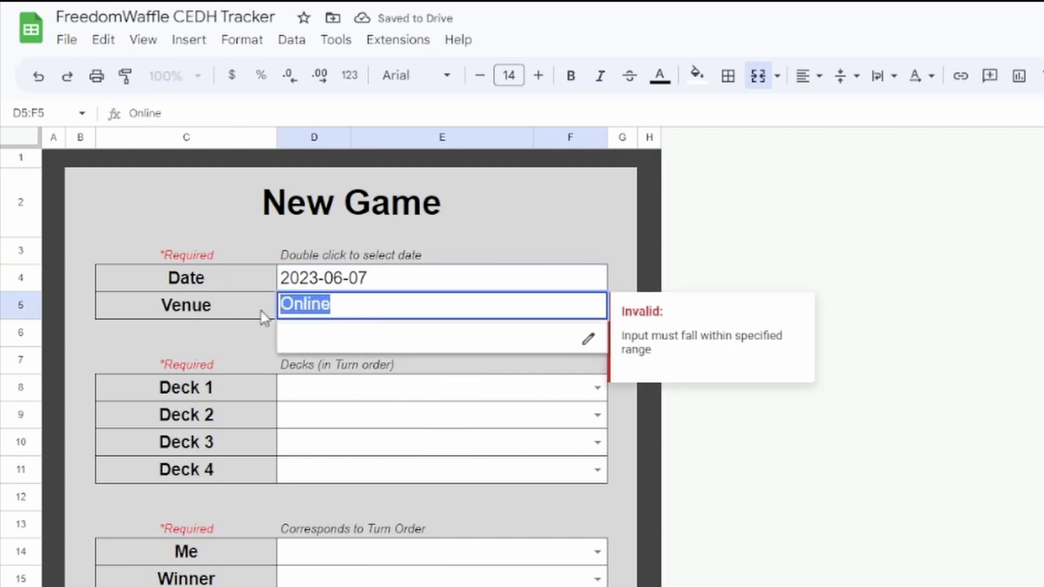
click(551, 300)
click(537, 274)
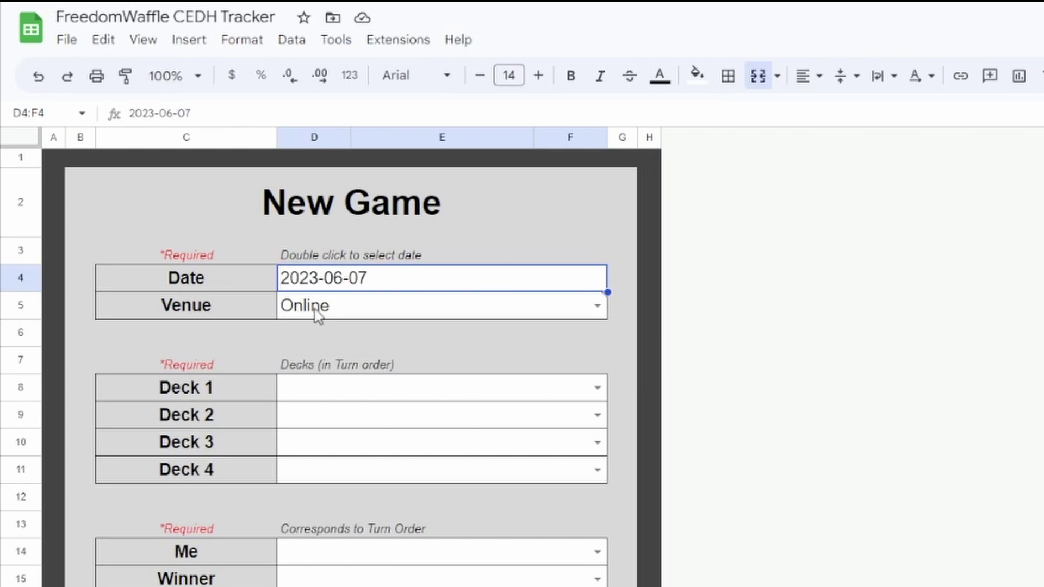
click(353, 329)
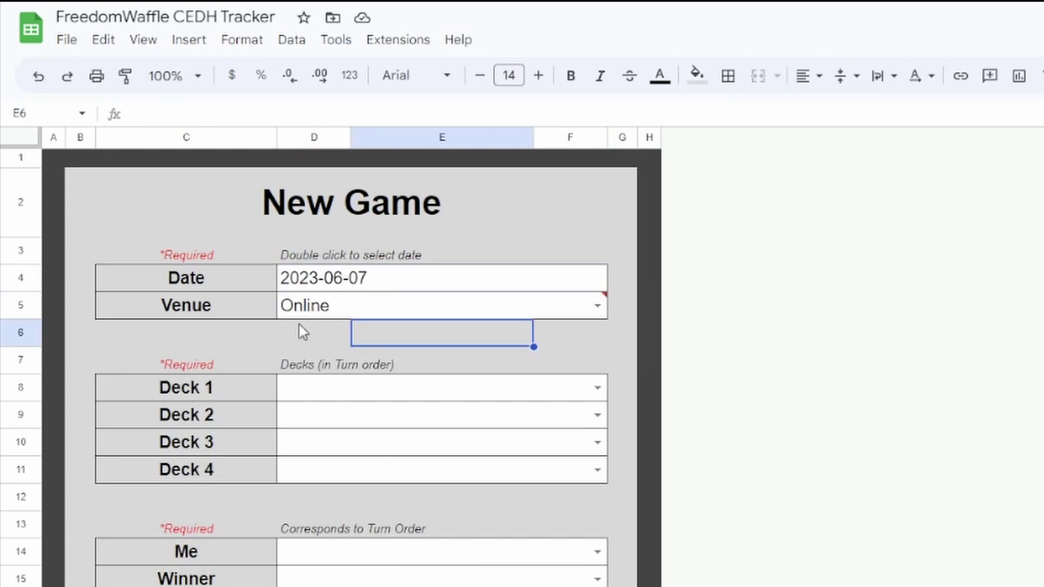
click(329, 312)
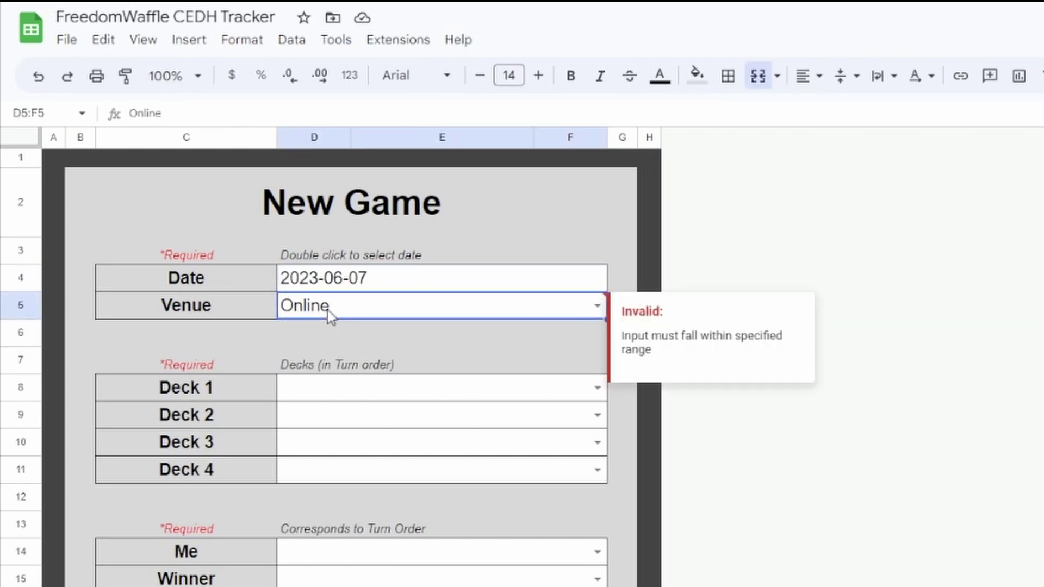
Step: Enter Decks 1–4 as Najeela, Winota, Rograkh Silas and Dargo Thrasios
click(321, 388)
click(543, 254)
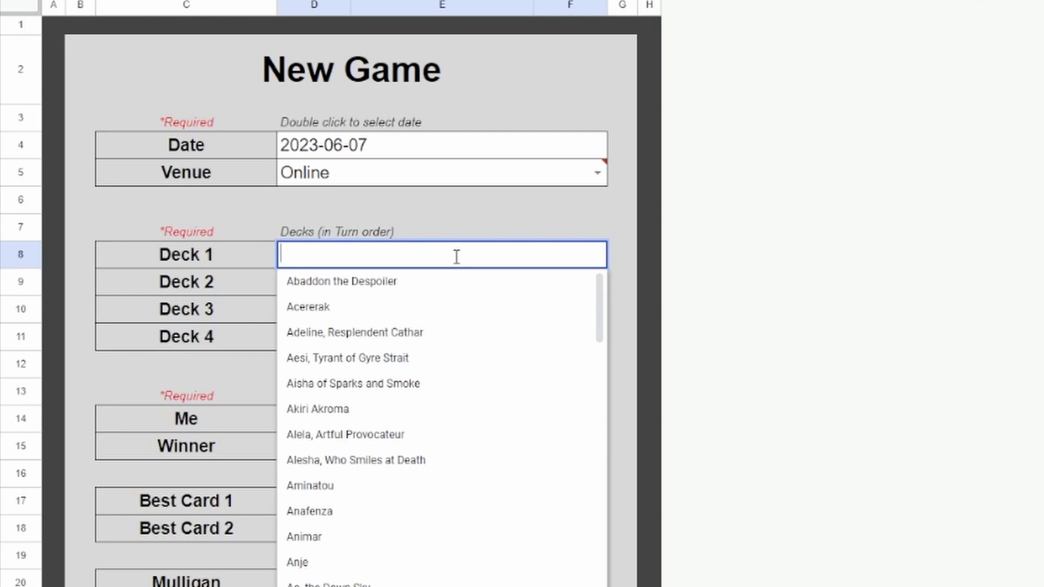
text(Naj)
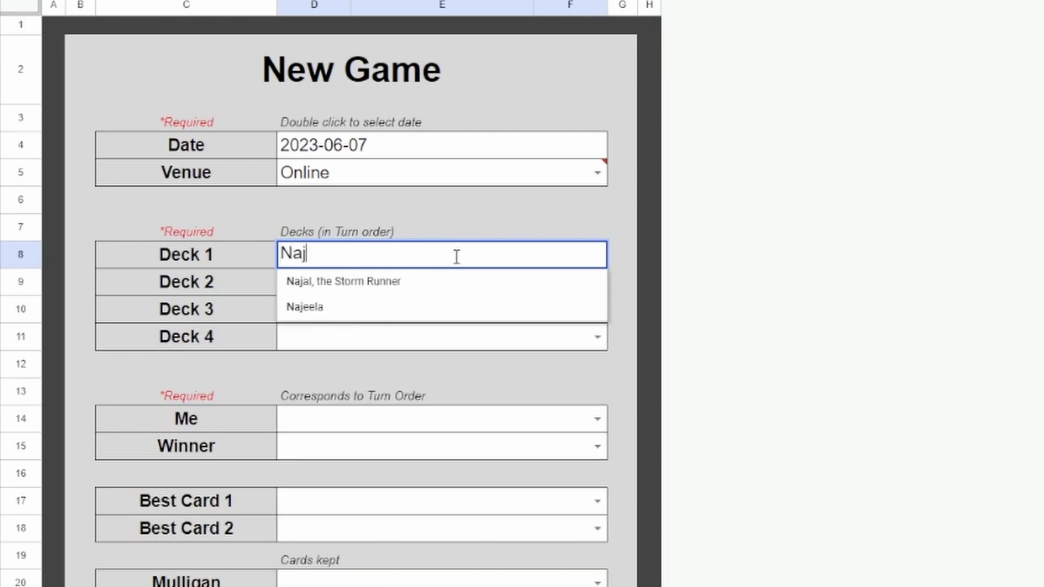
click(306, 308)
click(319, 290)
text(Winota)
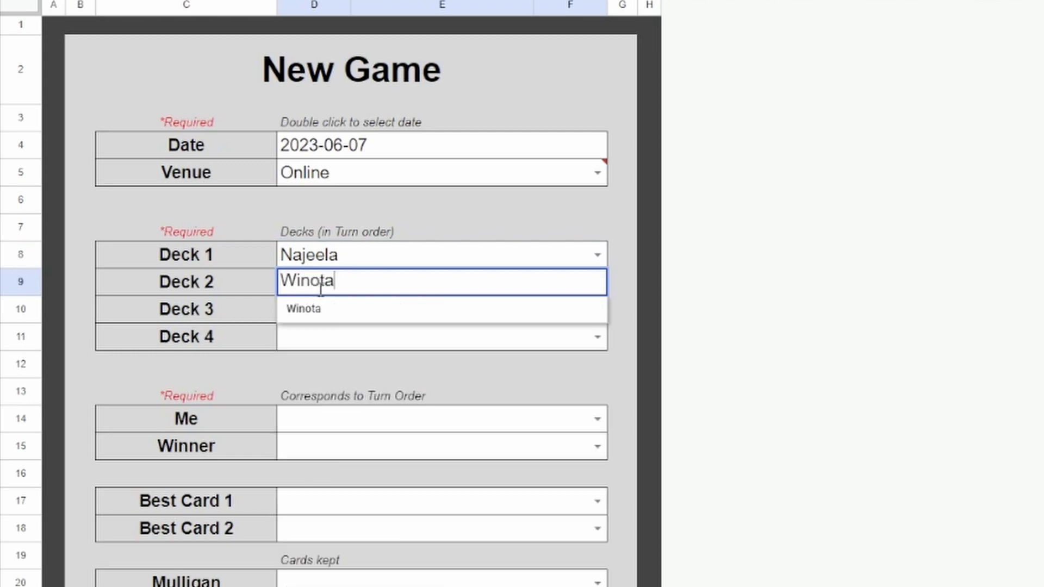
click(329, 311)
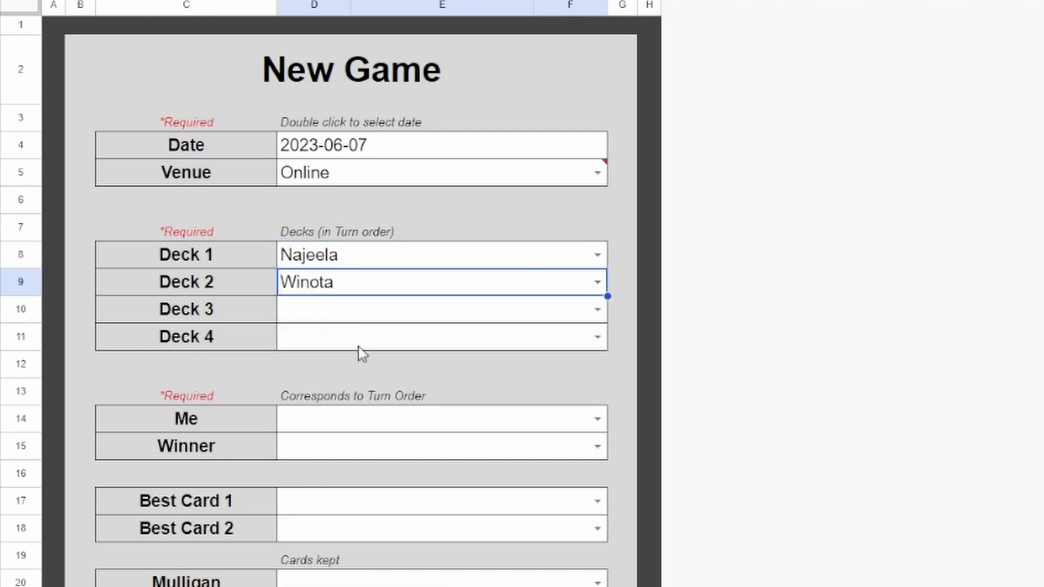
click(347, 314)
text(Ro)
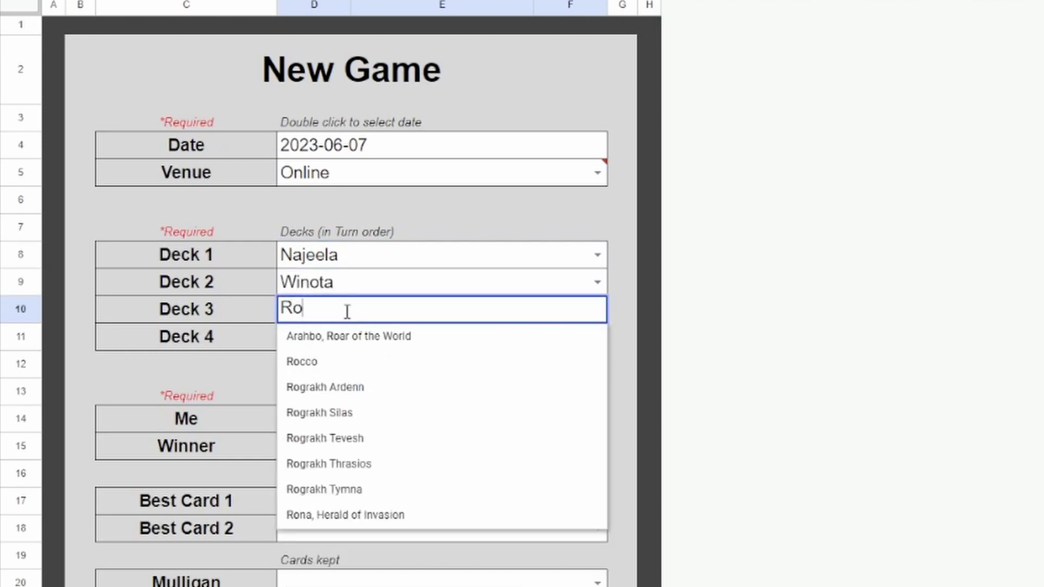
text(gr)
click(358, 362)
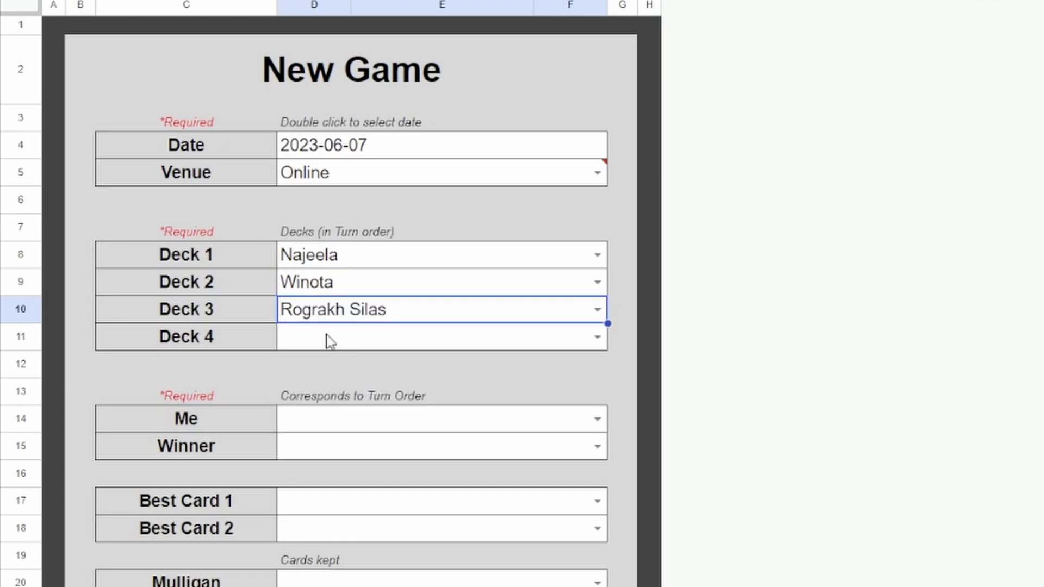
click(331, 338)
text(Dar)
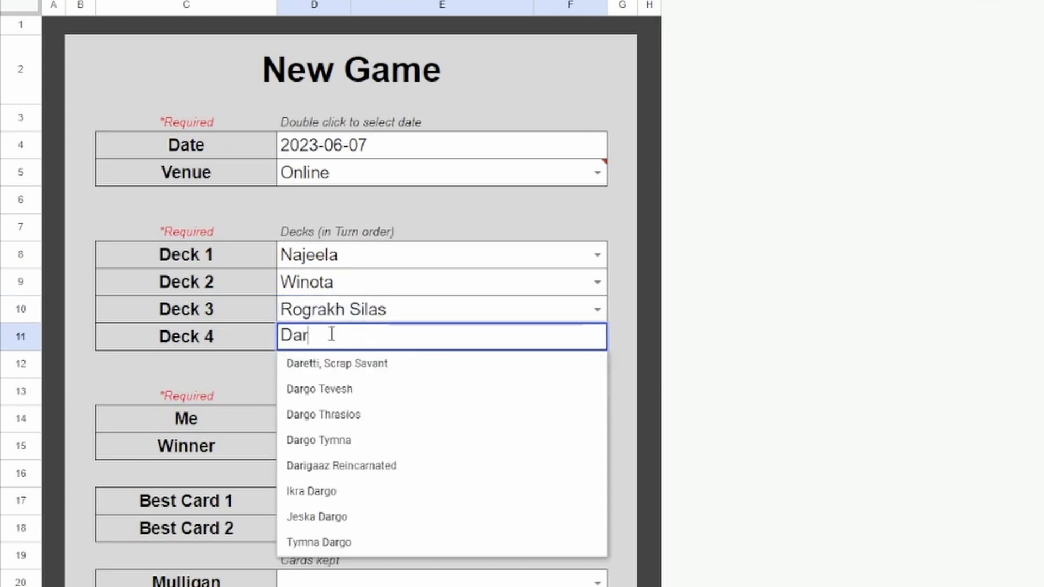
text(go Thrasios)
click(304, 363)
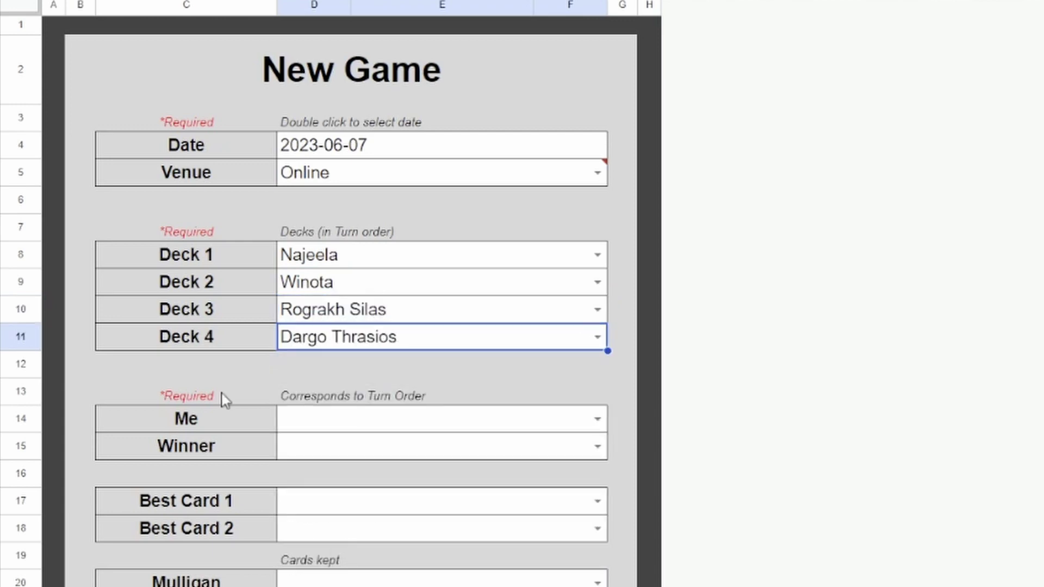
scroll(357, 295, down, 2)
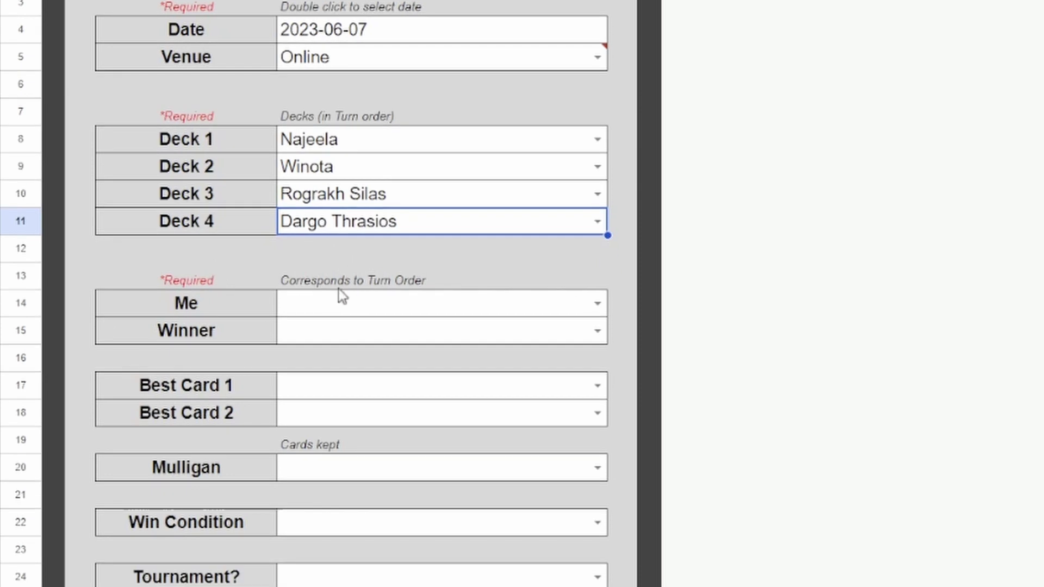
Step: Review the four deck entries in turn order
click(373, 285)
click(319, 150)
click(316, 172)
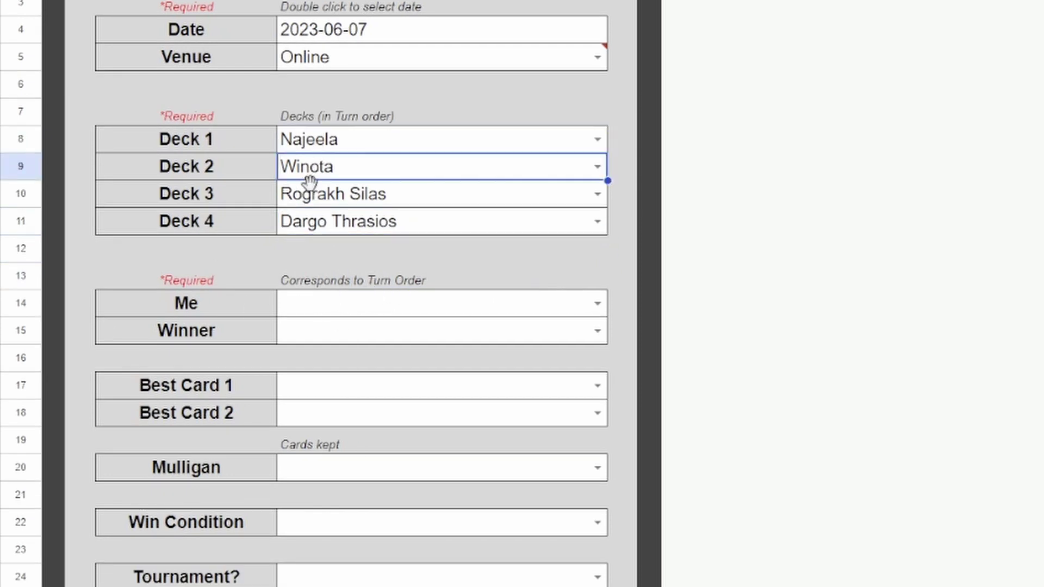
click(316, 196)
click(317, 229)
click(311, 199)
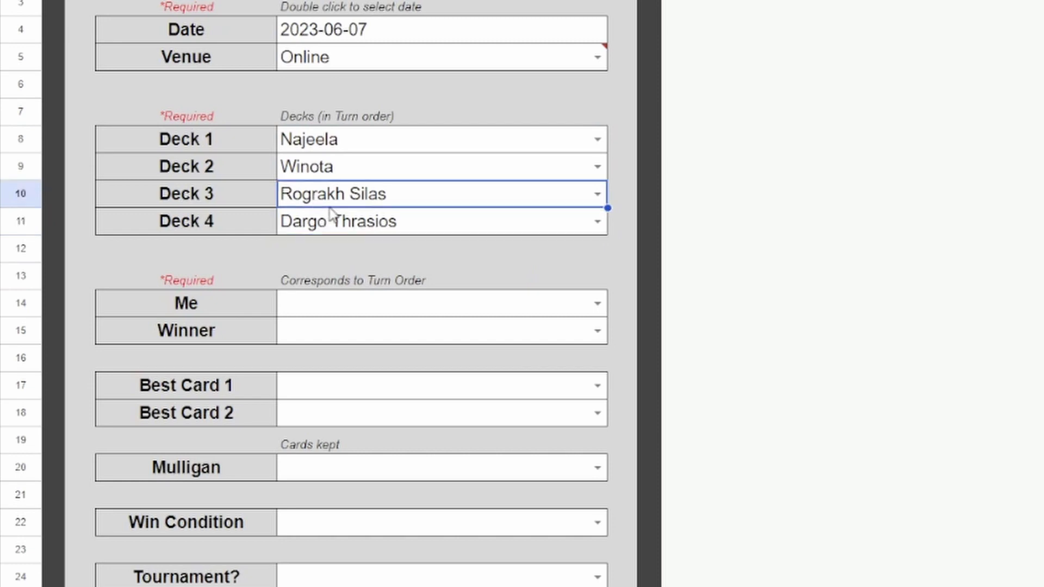
Step: Record my seat as 3 and set the Winner to seat 1
click(311, 302)
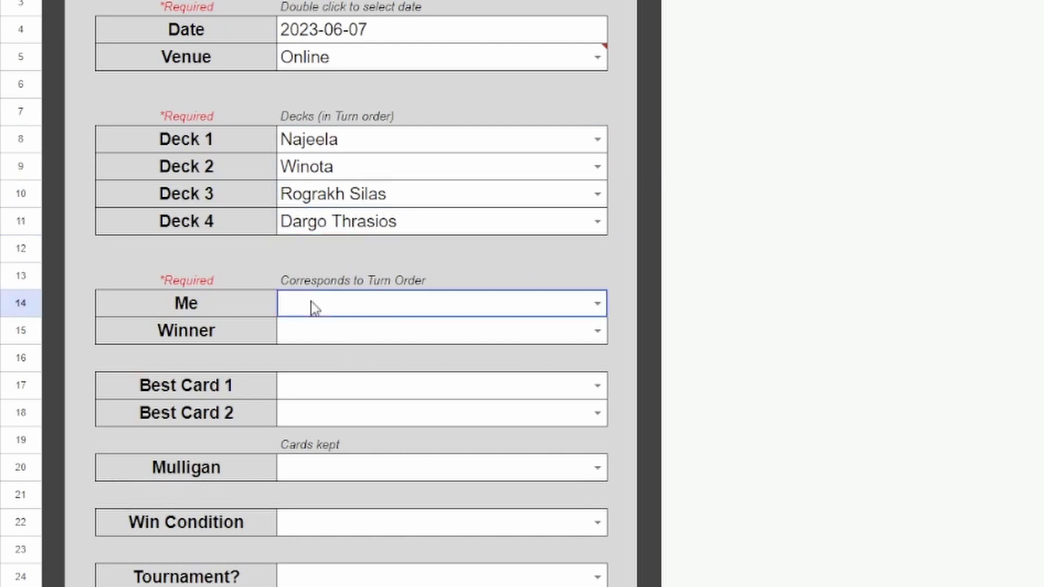
text(3)
click(319, 341)
click(598, 331)
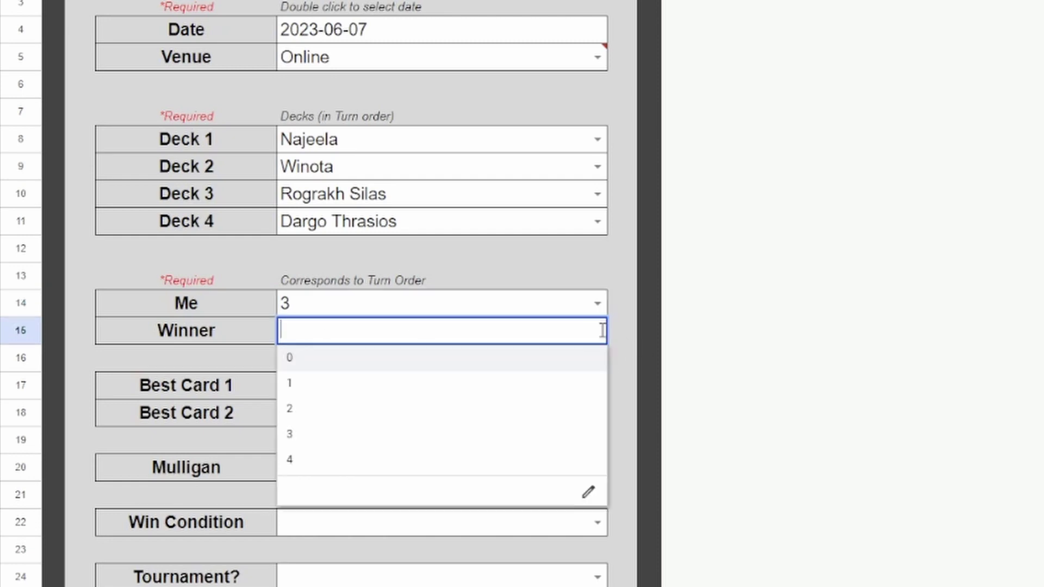
click(294, 386)
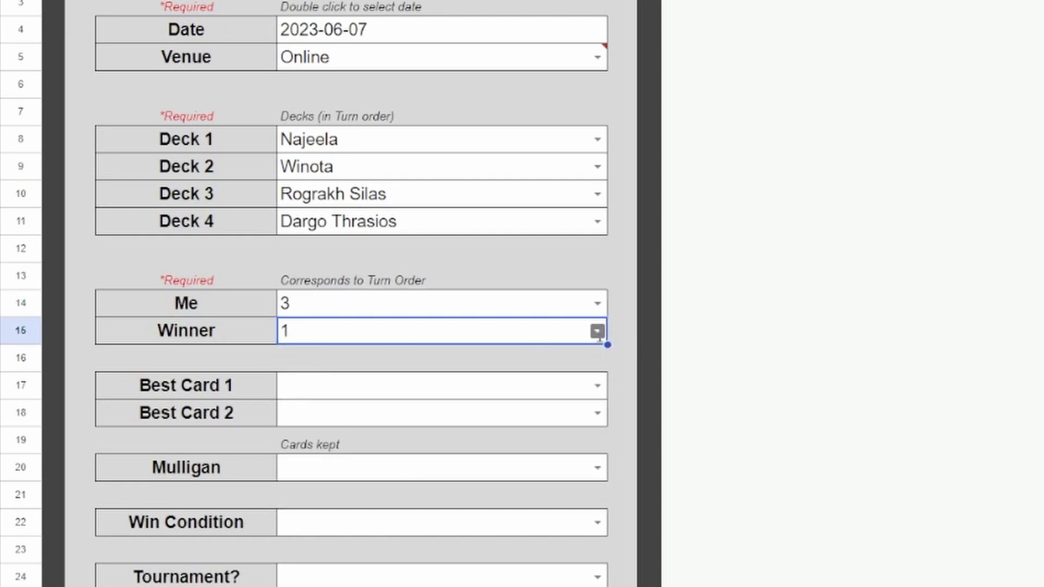
click(597, 331)
click(425, 370)
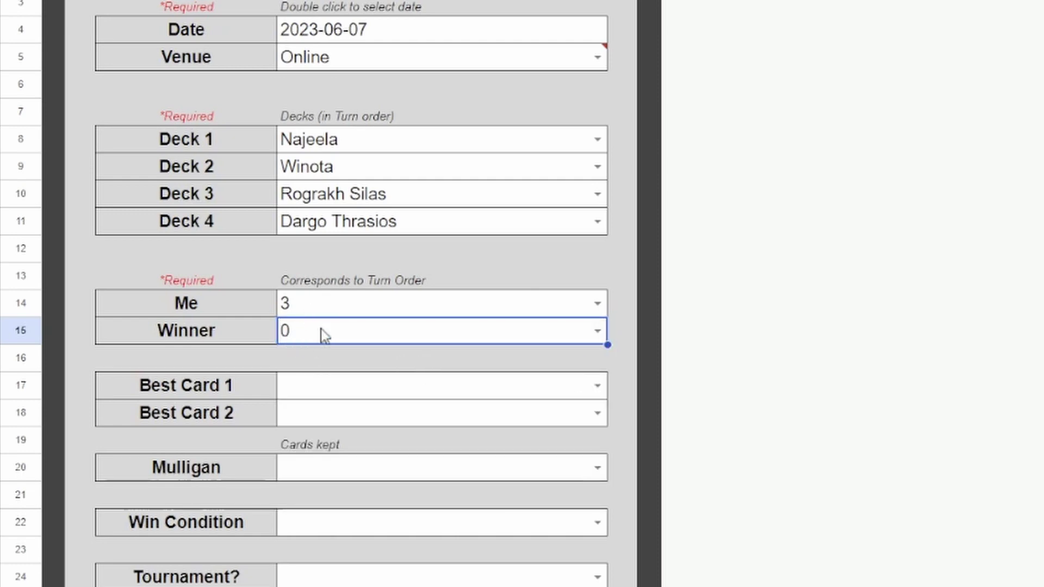
click(597, 331)
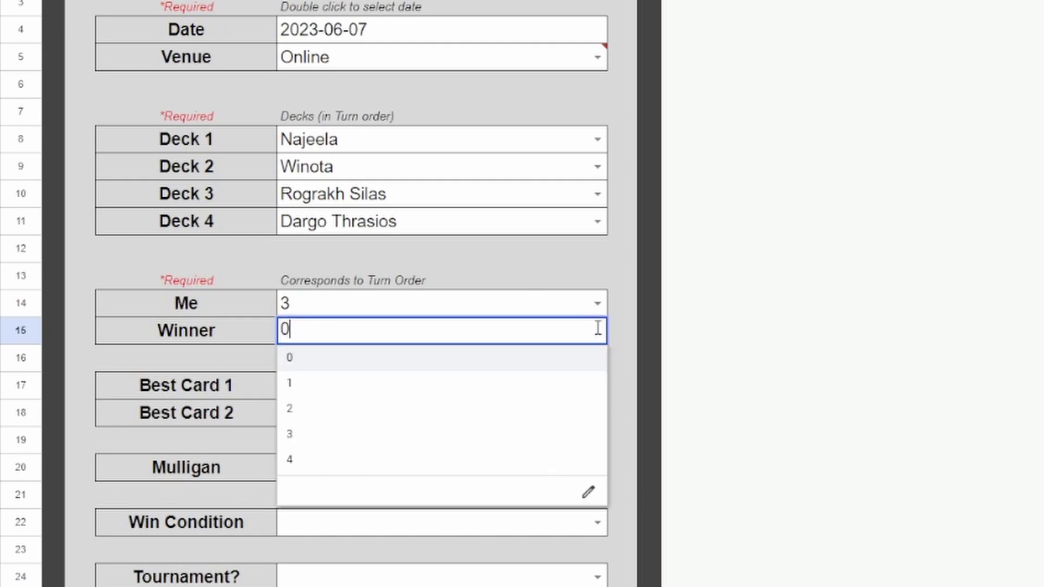
click(336, 382)
click(303, 387)
scroll(160, 359, down, 3)
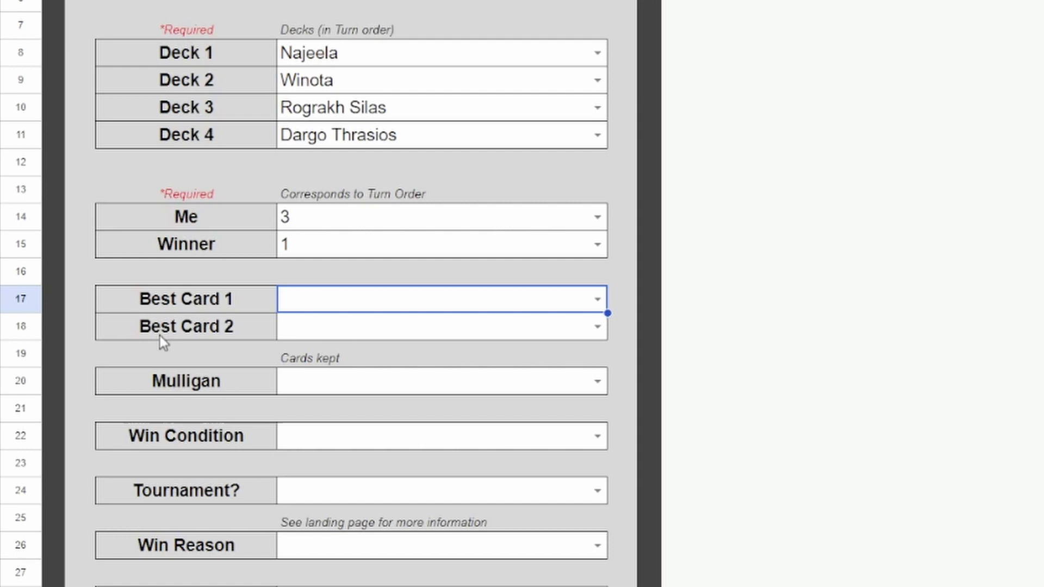
Step: Enter Drannith as Best Card 1 and Rhystic Study as Best Card 2
text(Drannith)
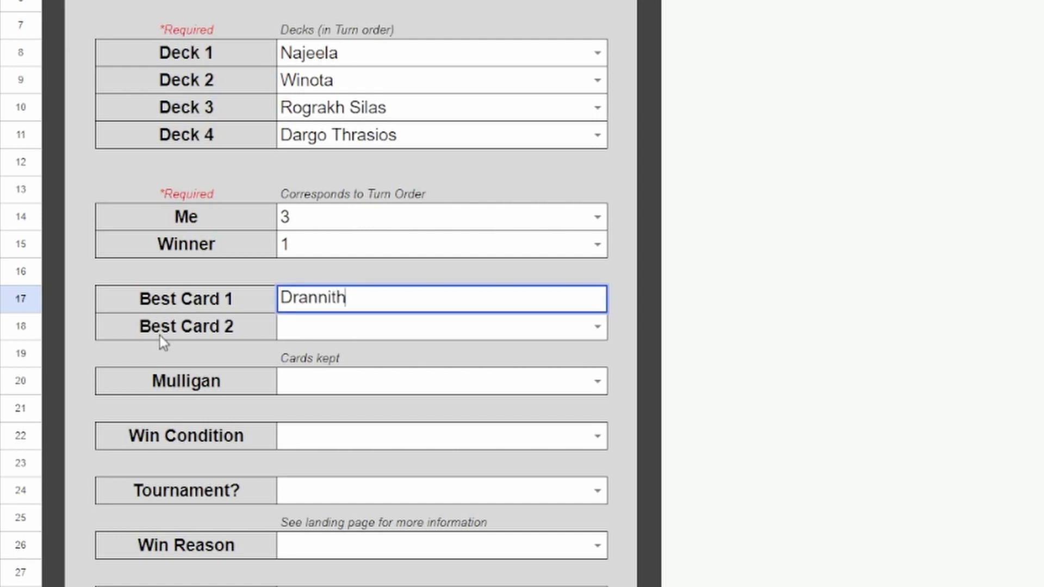
click(309, 326)
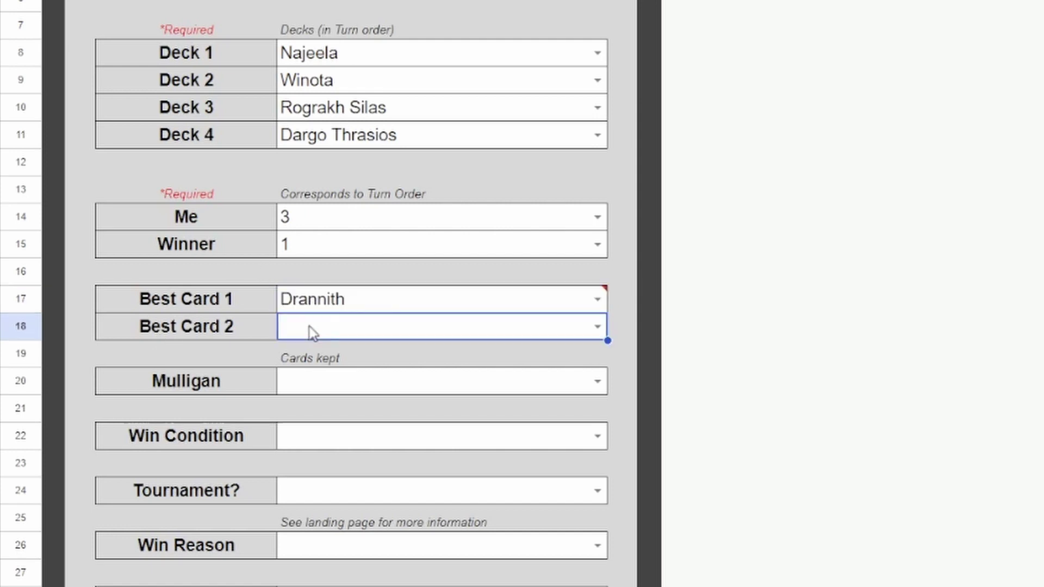
text(Rhystic Study)
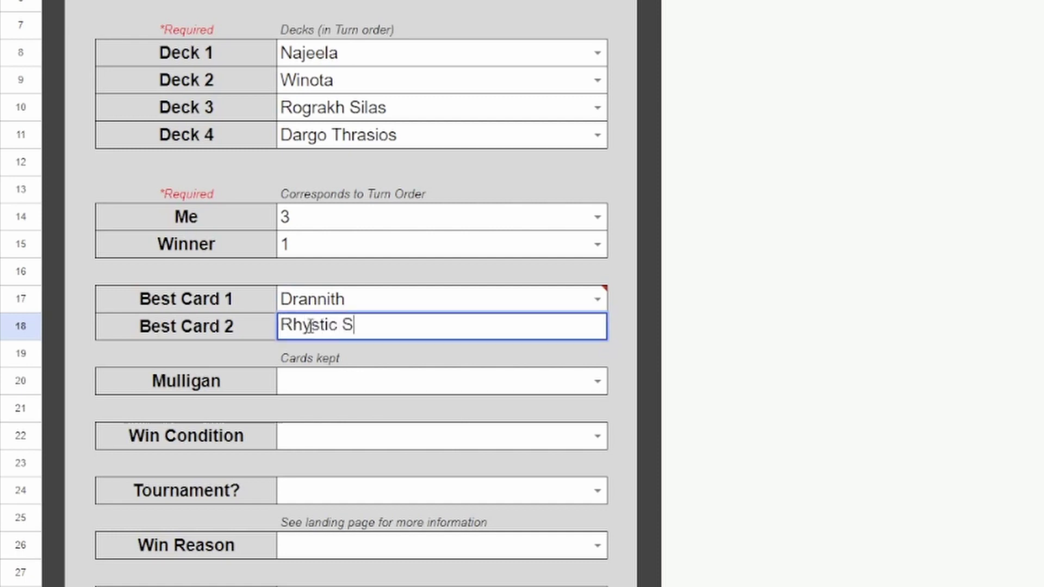
click(384, 305)
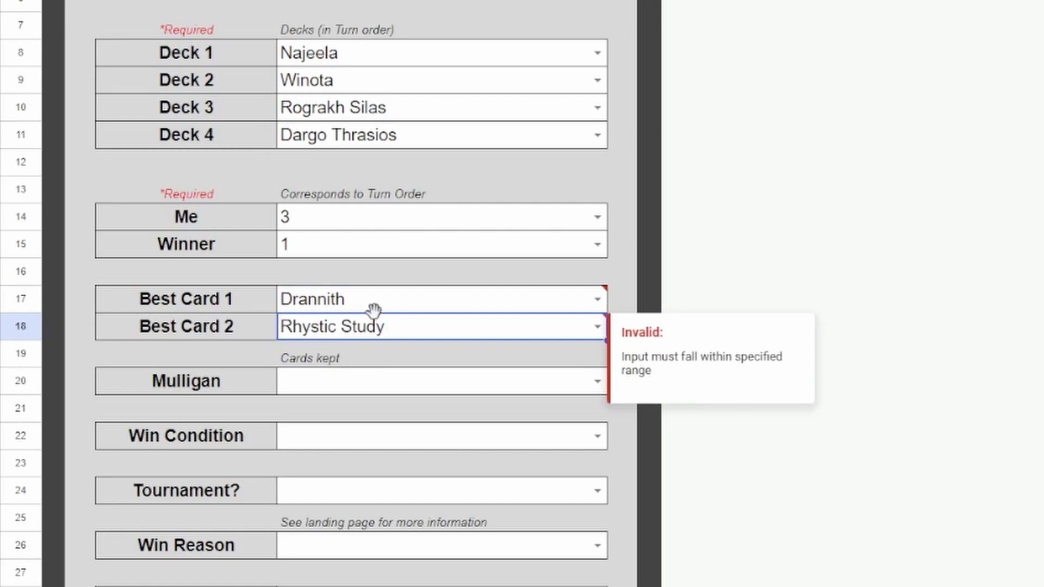
Step: Review both best-card entries, which are flagged Invalid
key(Down)
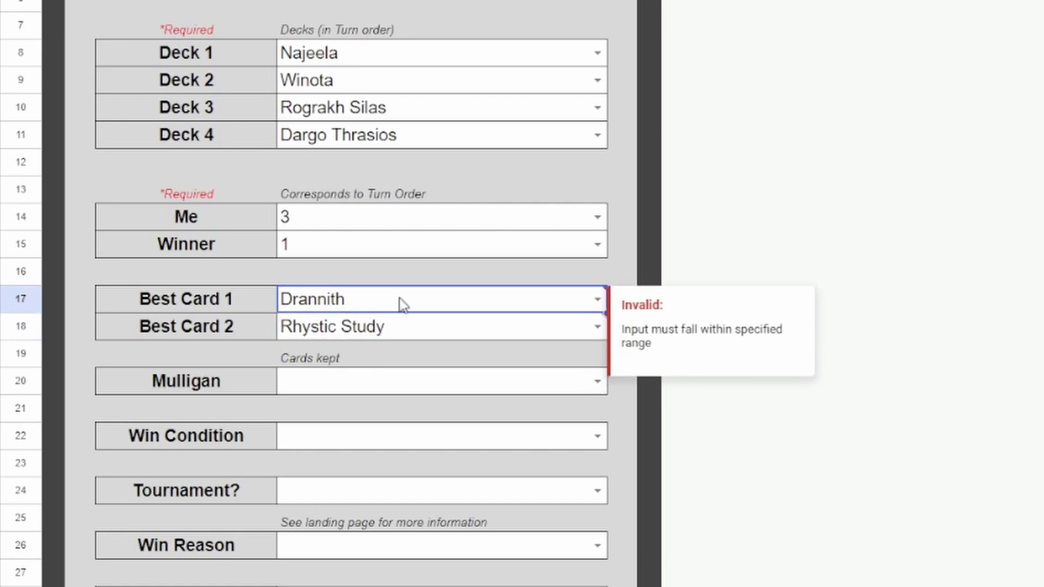
click(322, 330)
click(347, 278)
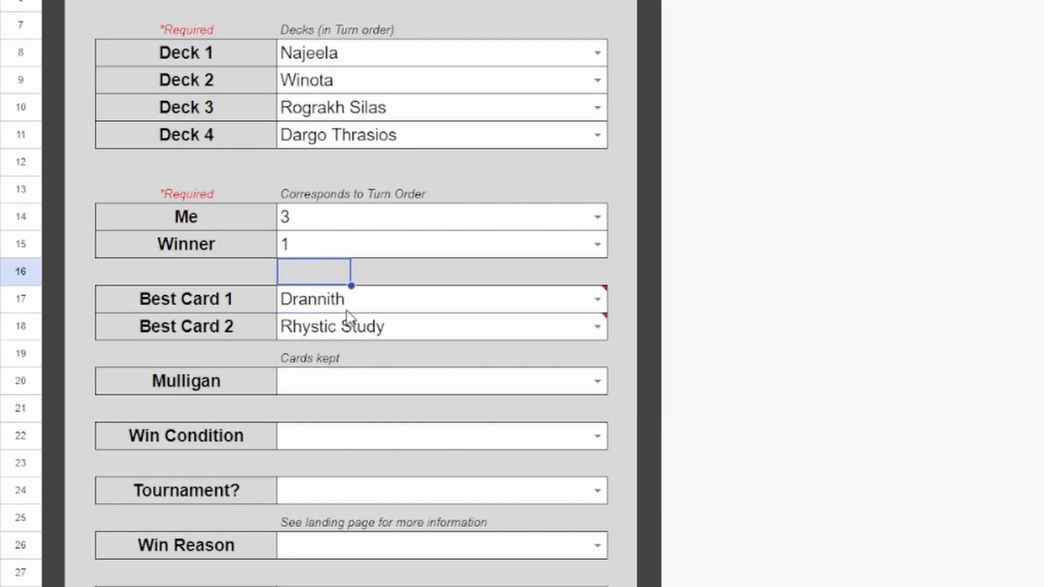
click(385, 282)
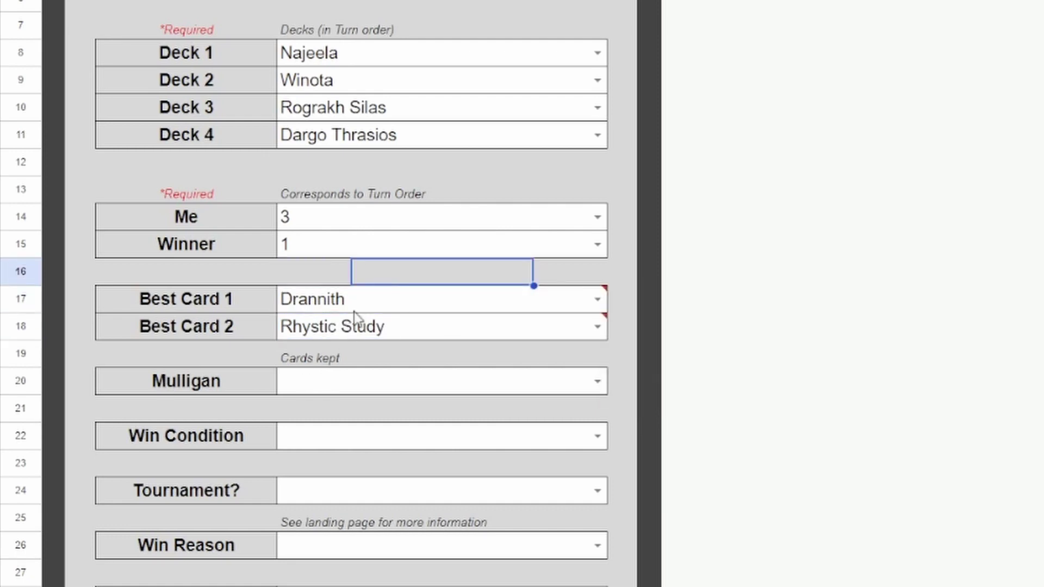
mouse_move(313, 309)
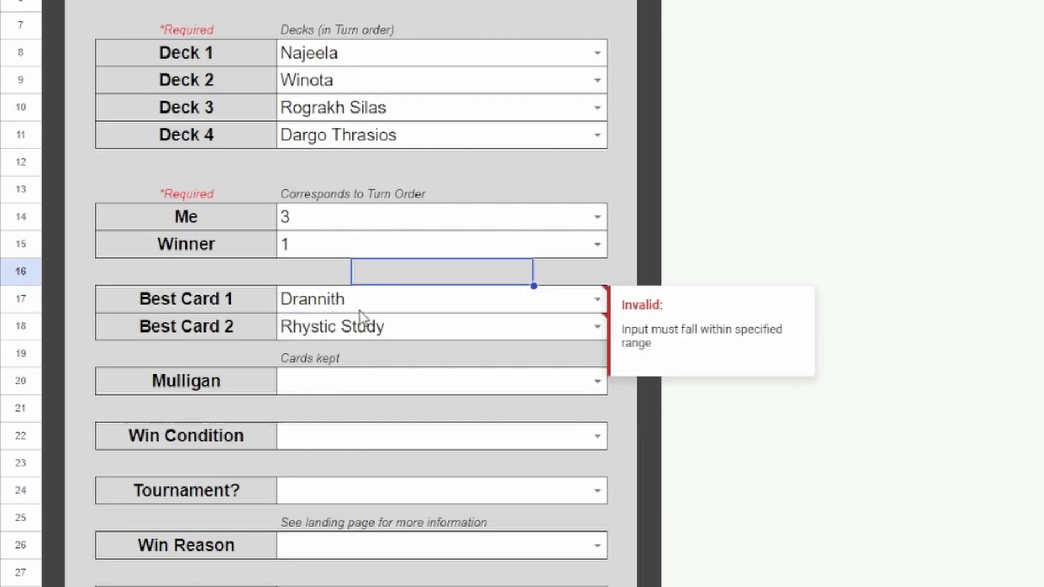
scroll(324, 380, down, 1)
click(568, 325)
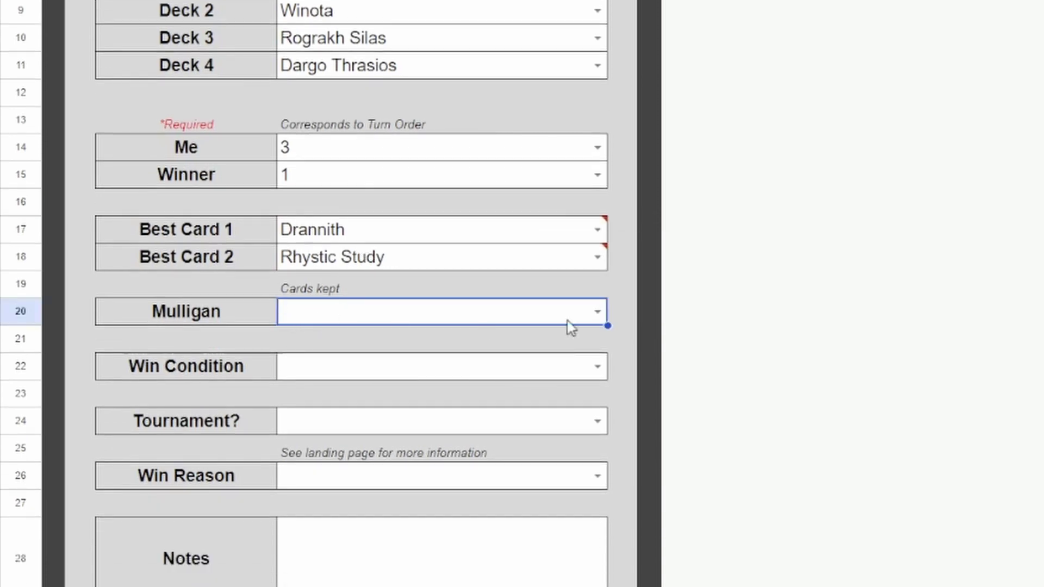
Step: Set the Mulligan to 6 cards kept
click(596, 312)
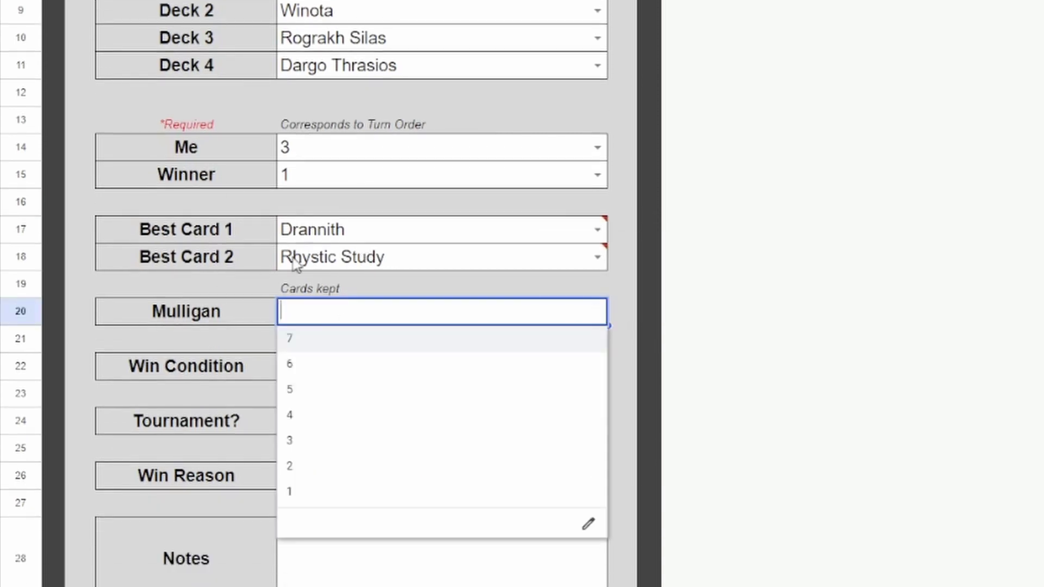
click(289, 363)
click(288, 345)
scroll(288, 345, down, 1)
Step: Enter Thassa's Oracle as the win condition
click(538, 321)
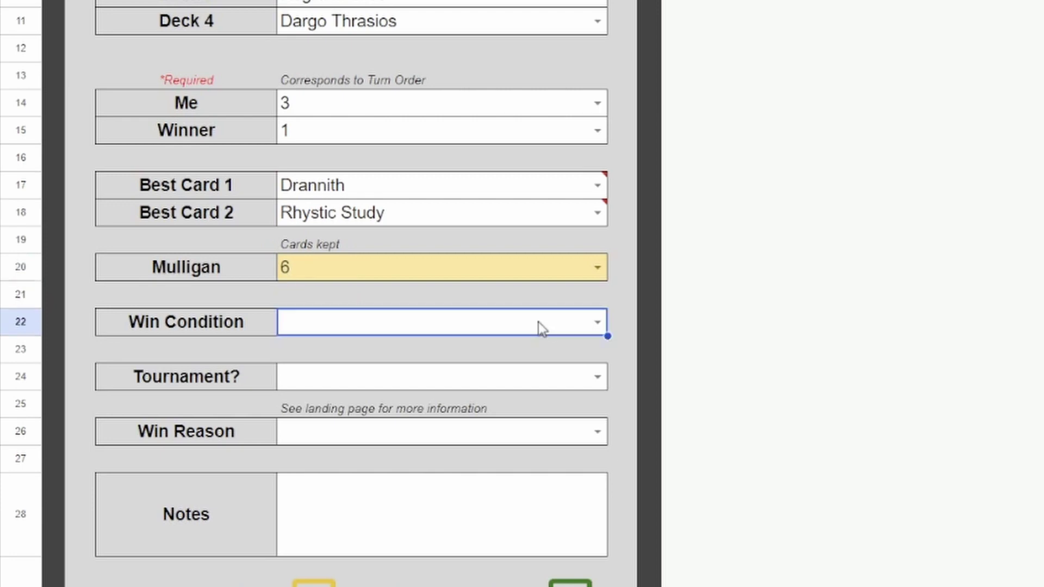
text(T)
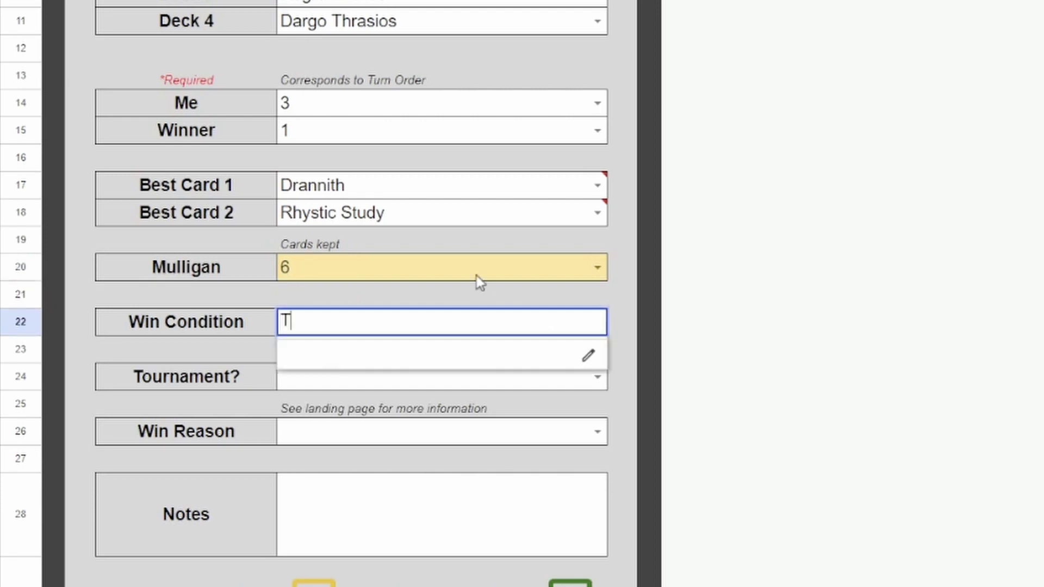
text(hassa's Orca)
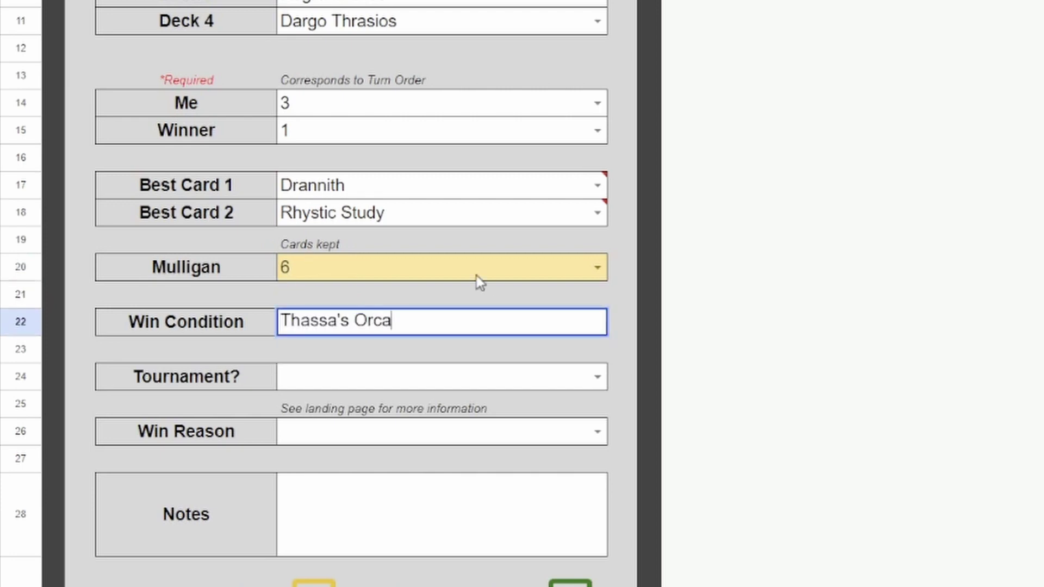
key(BackSpace)
key(BackSpace)
text(acle)
click(476, 300)
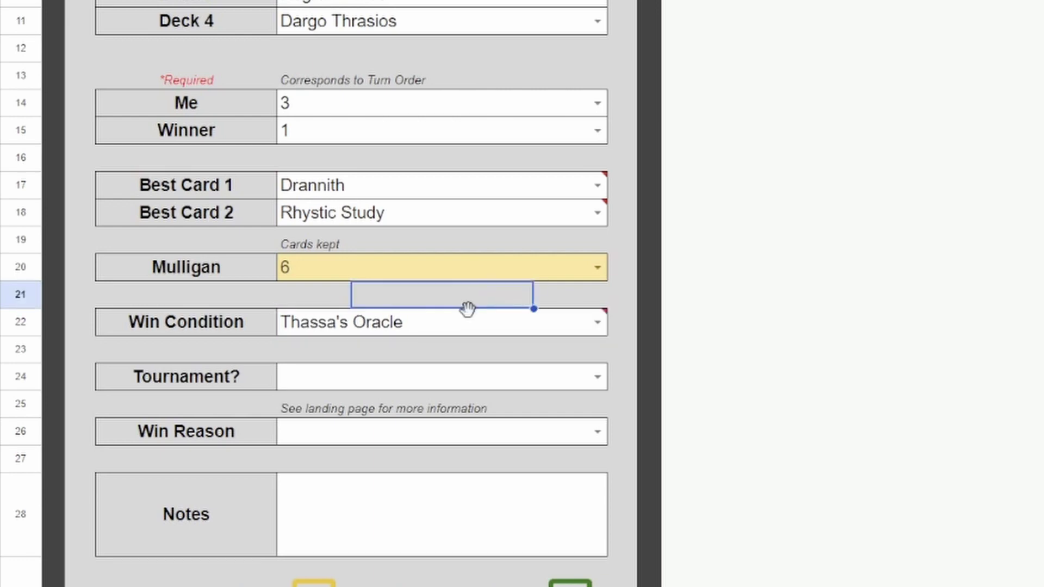
click(434, 326)
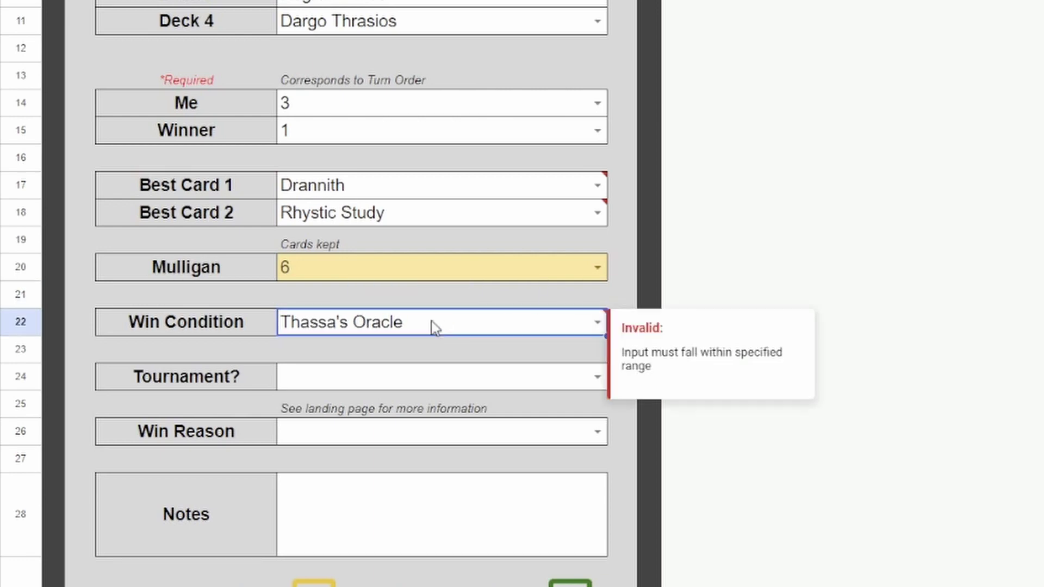
click(413, 303)
click(490, 324)
scroll(513, 253, down, 1)
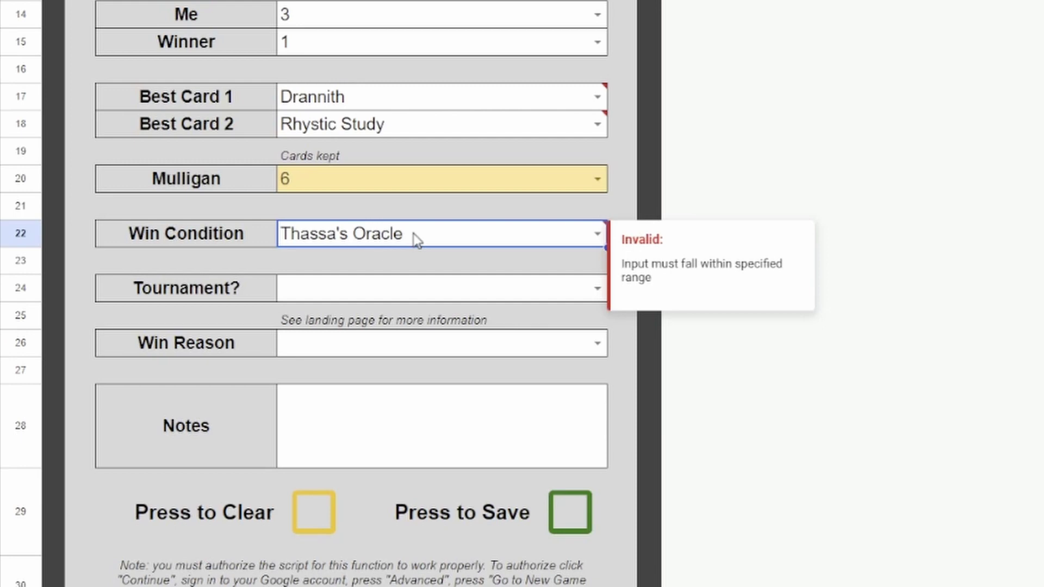
Step: Recheck the Thassa's Oracle win condition entry and leave it unchanged
double_click(391, 238)
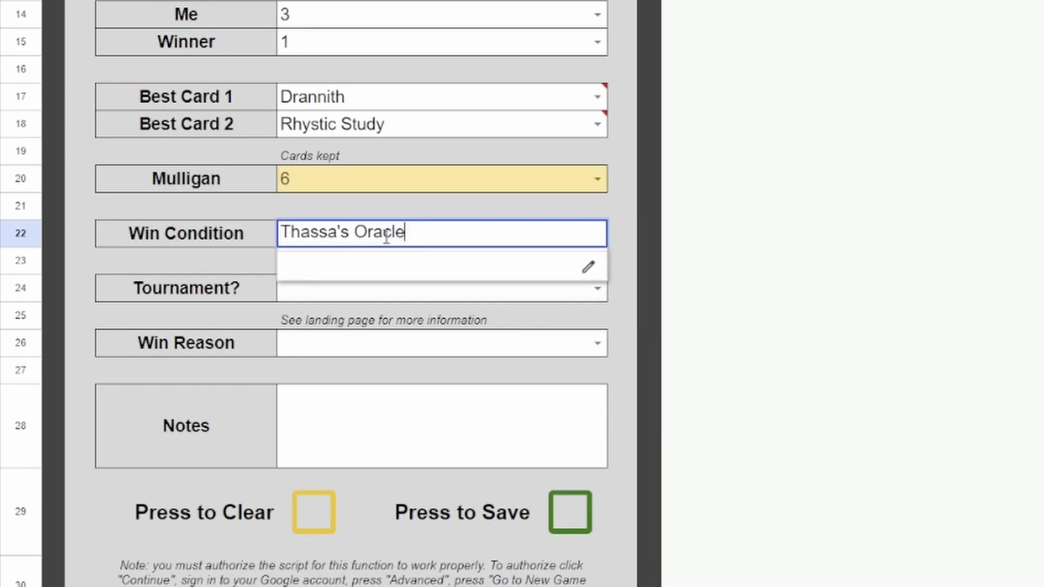
click(382, 212)
click(391, 239)
click(282, 180)
click(288, 199)
click(333, 157)
click(348, 206)
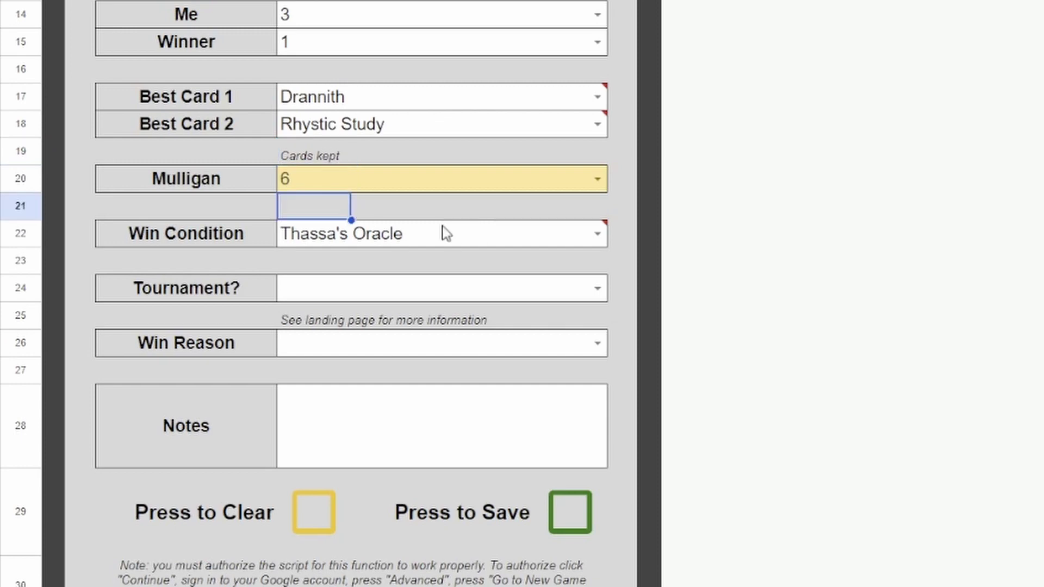
click(377, 215)
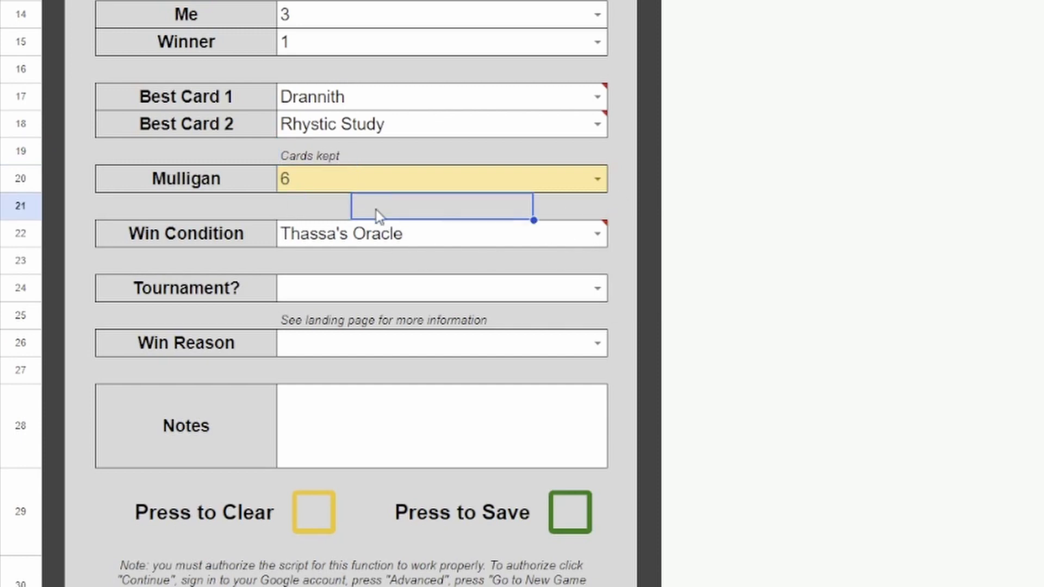
click(337, 217)
click(412, 218)
click(329, 213)
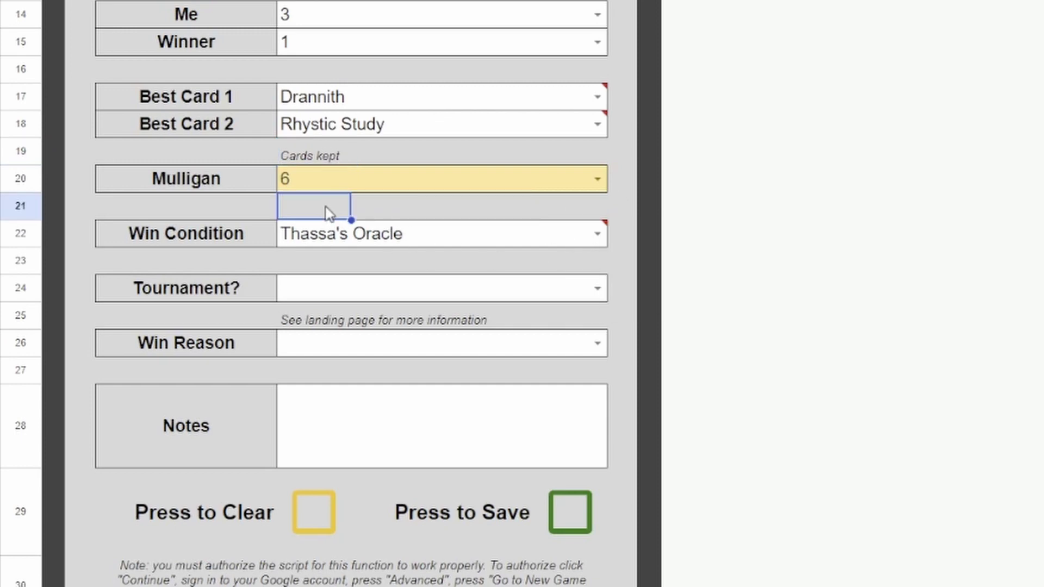
scroll(766, 319, down, 1)
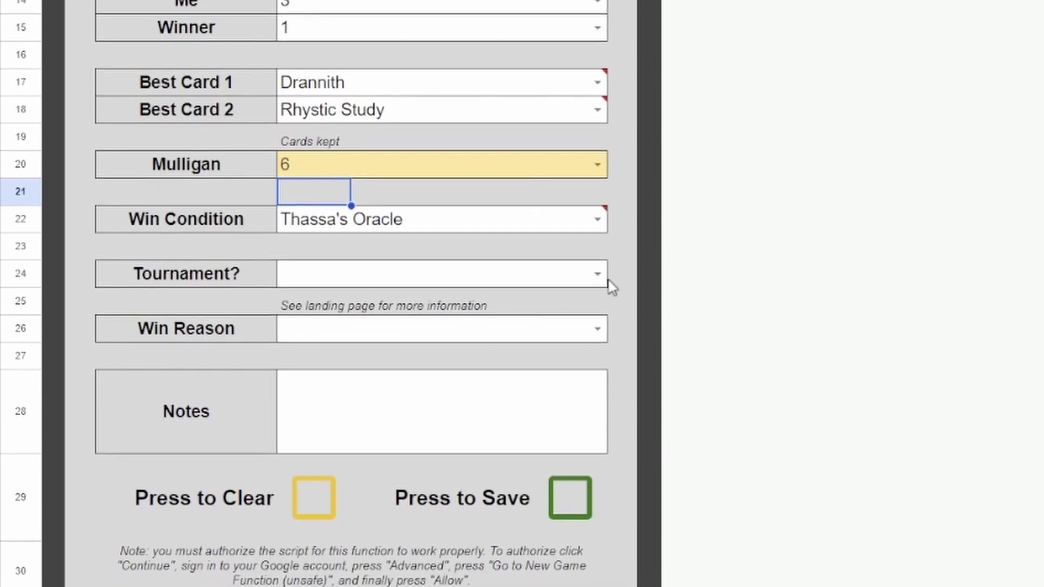
Step: Mark the game as a tournament game by setting Tournament? to Yes
click(597, 279)
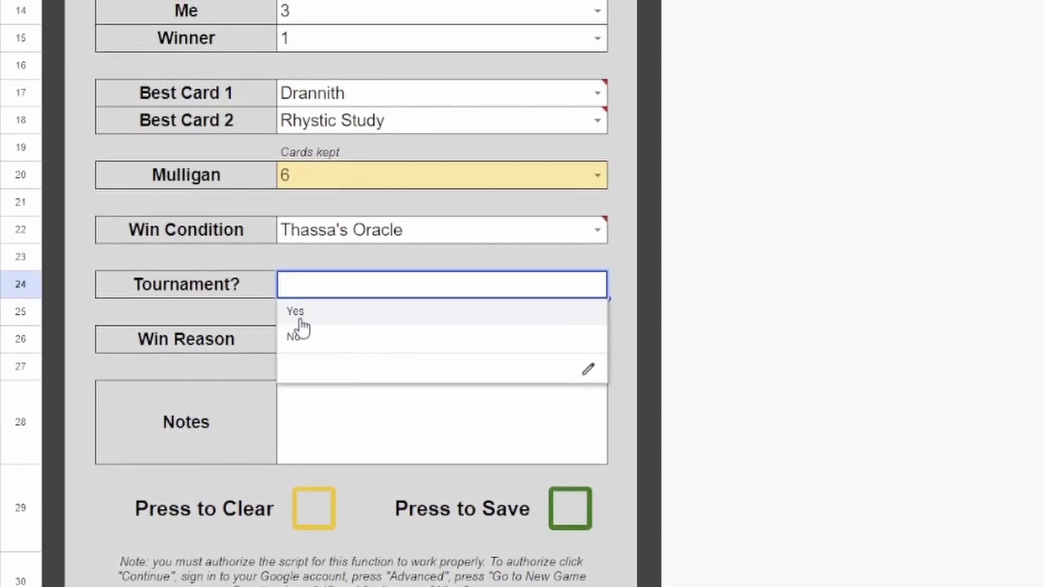
click(301, 312)
scroll(575, 372, down, 3)
Step: Set the Win Reason to Win After
click(595, 298)
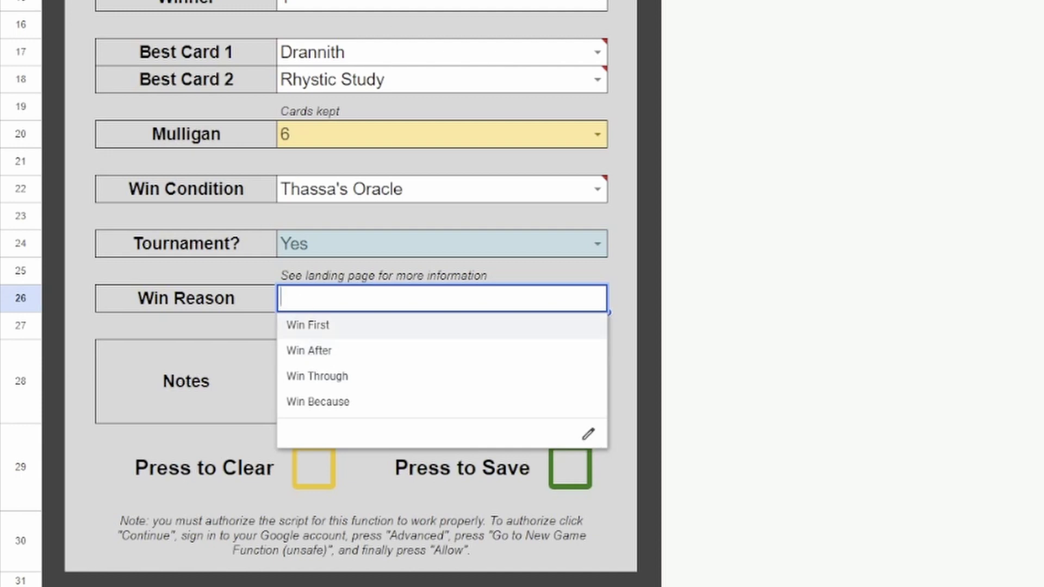
key(Escape)
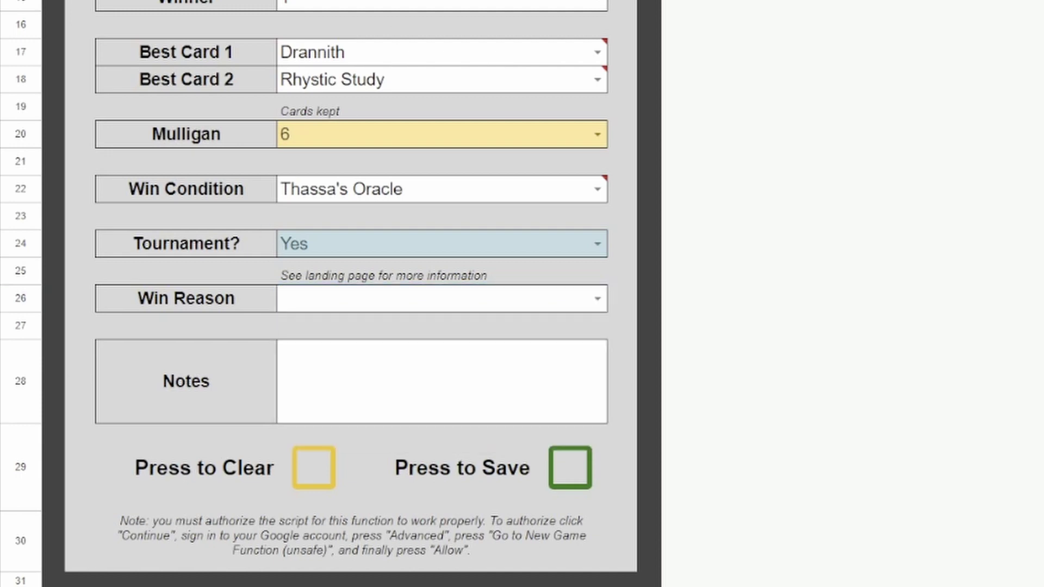
click(588, 309)
click(596, 299)
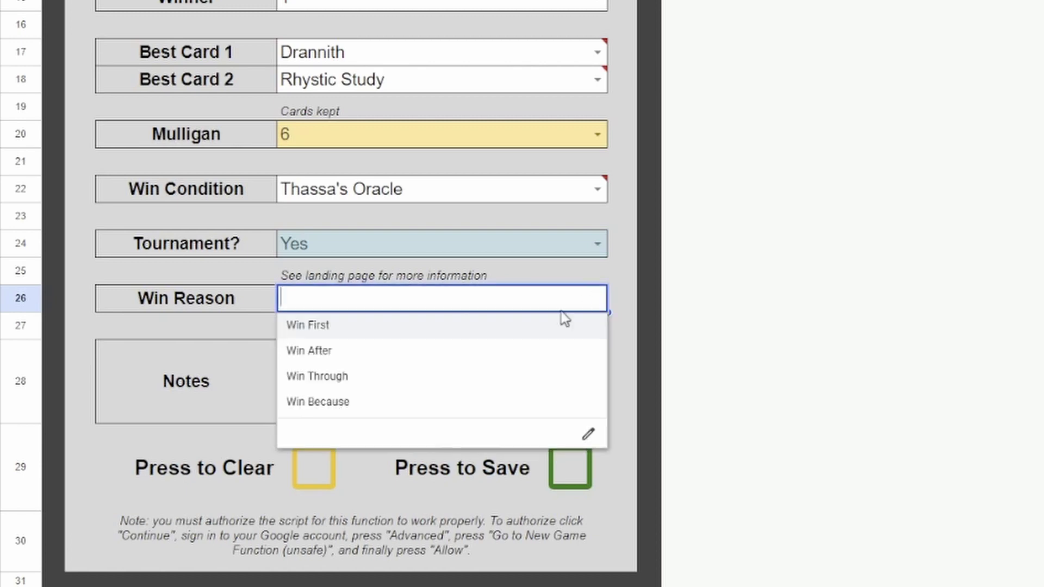
click(338, 351)
Step: Tick the Press to Save checkbox to store the game in Game Data
click(325, 271)
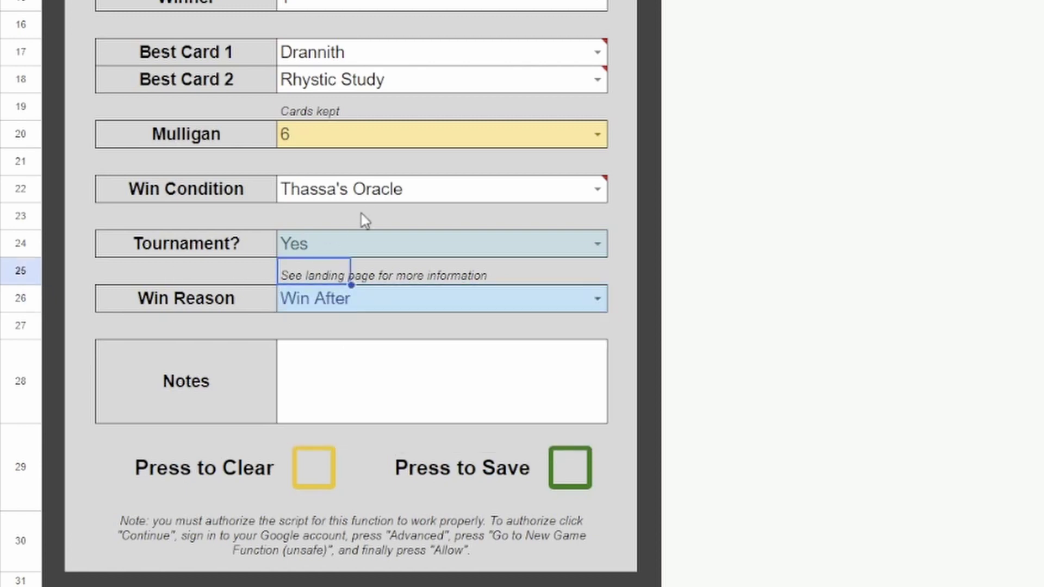
click(435, 221)
scroll(392, 337, down, 1)
click(397, 346)
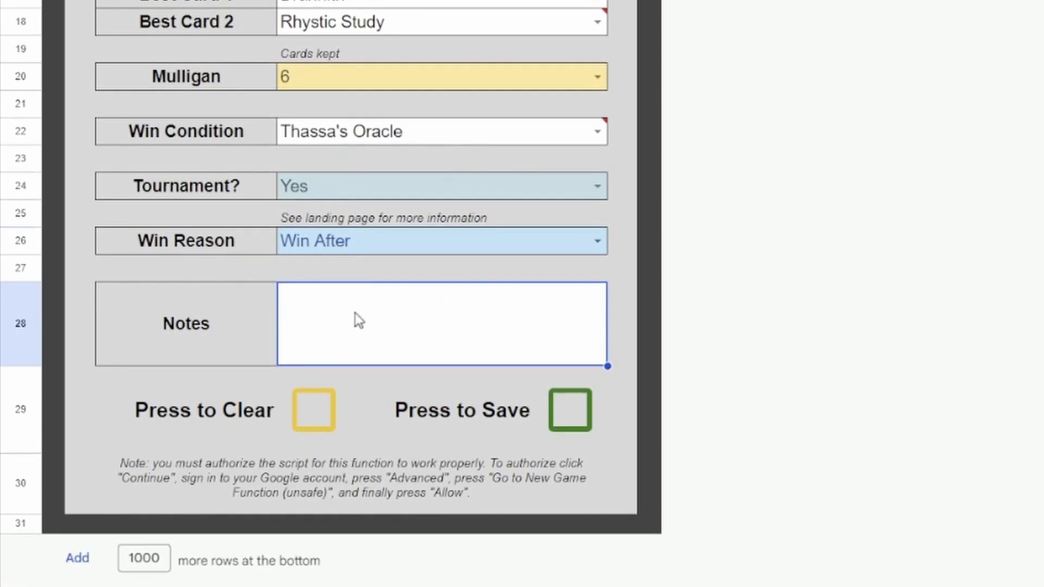
scroll(426, 419, up, 2)
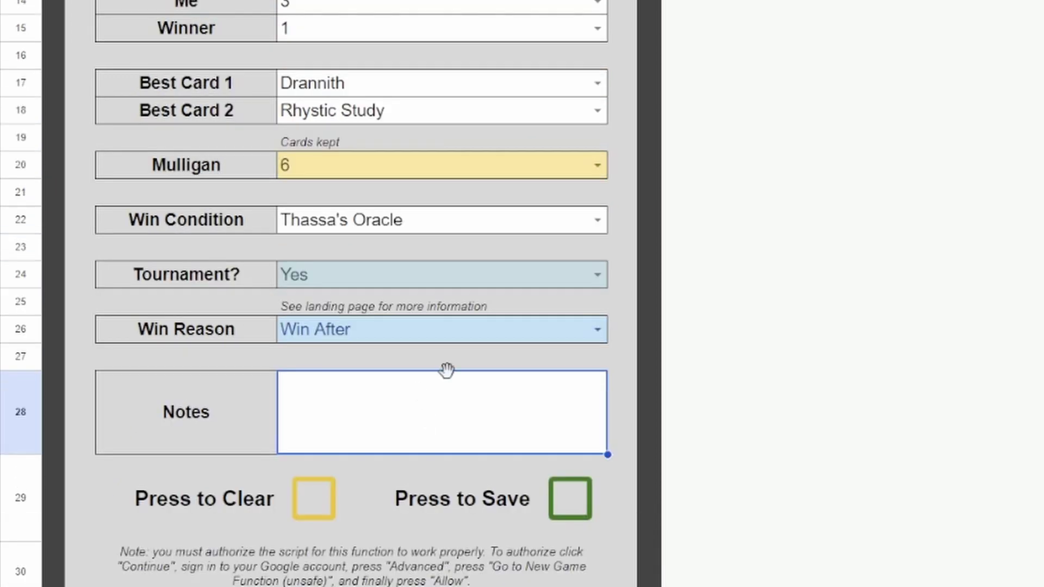
click(572, 496)
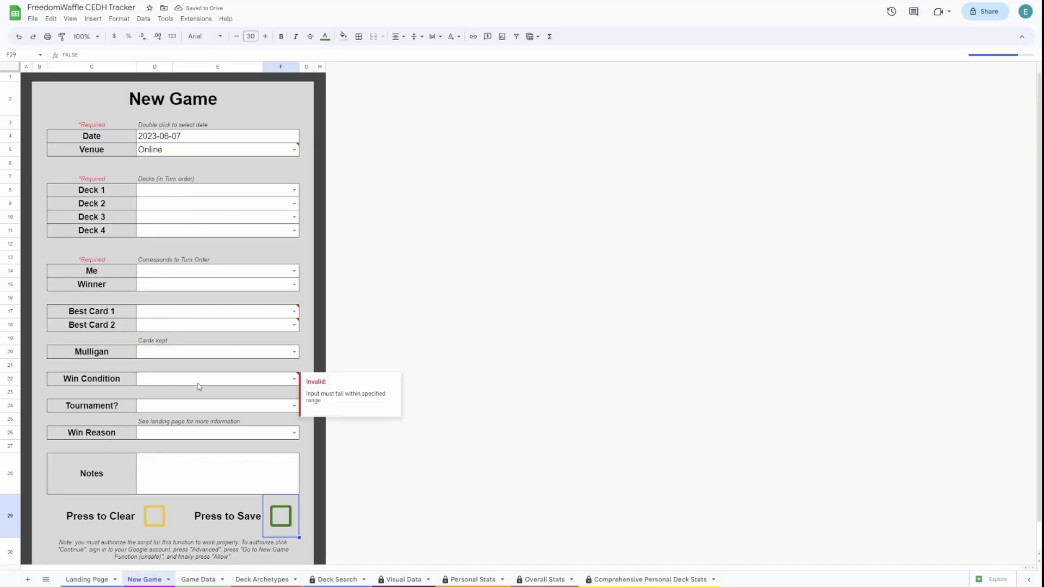
Step: Check that the saved game appears as the first Game Data row, then view Deck Archetypes
click(198, 579)
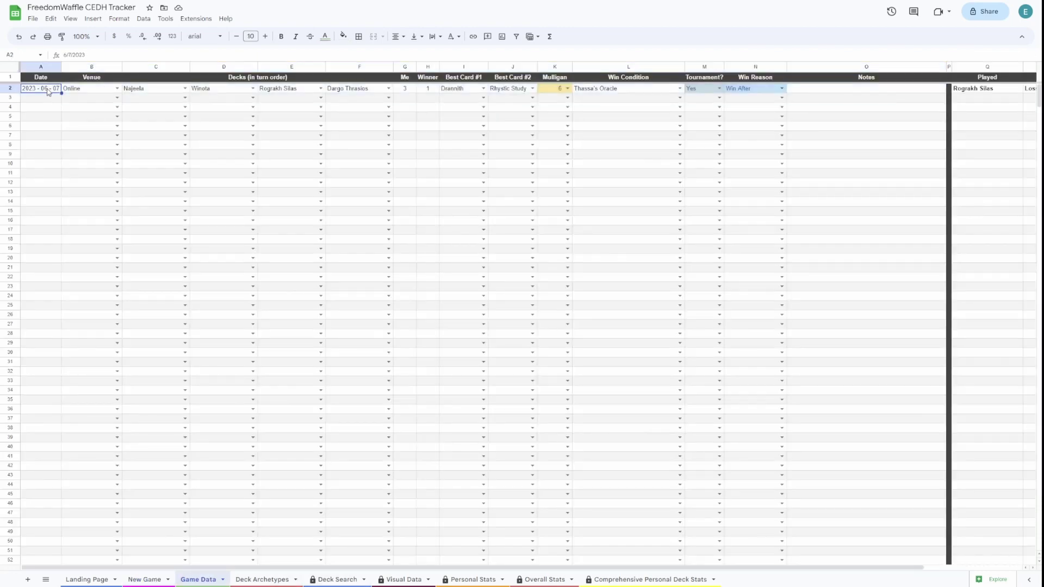
click(144, 580)
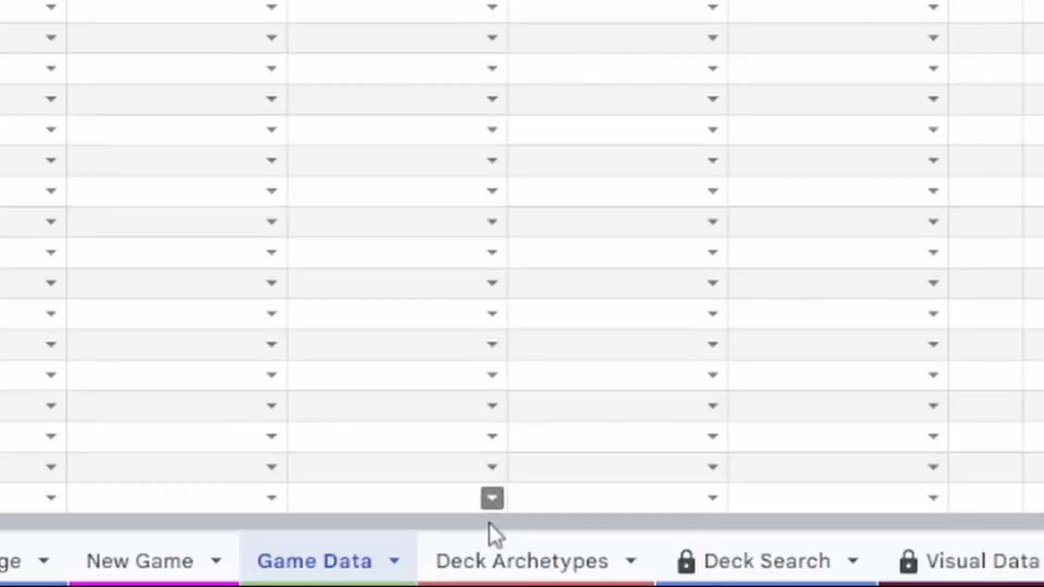
click(252, 575)
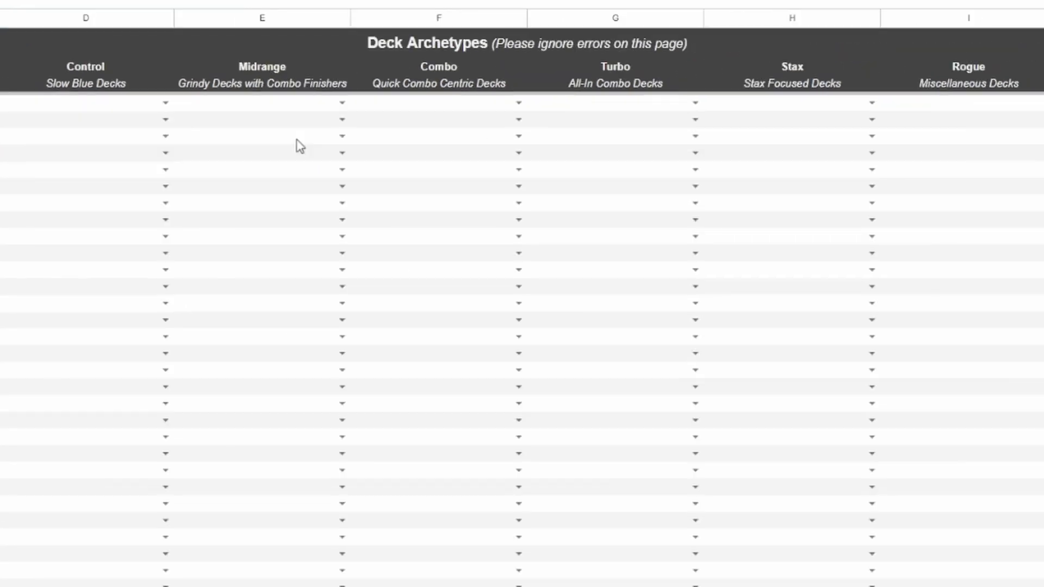
Step: Put Dargo Thrasios and Najeela under Midrange
click(341, 104)
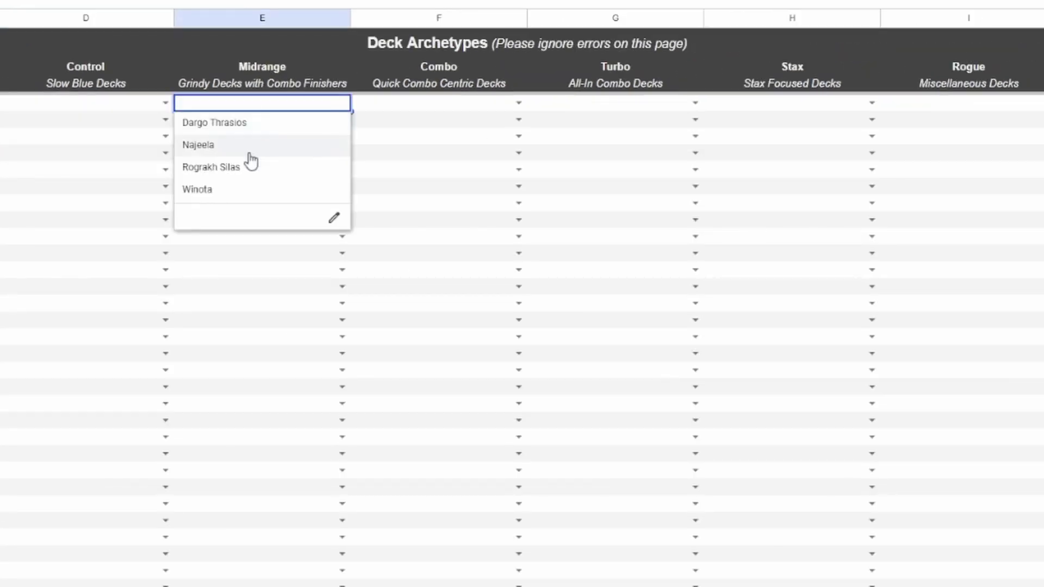
click(241, 123)
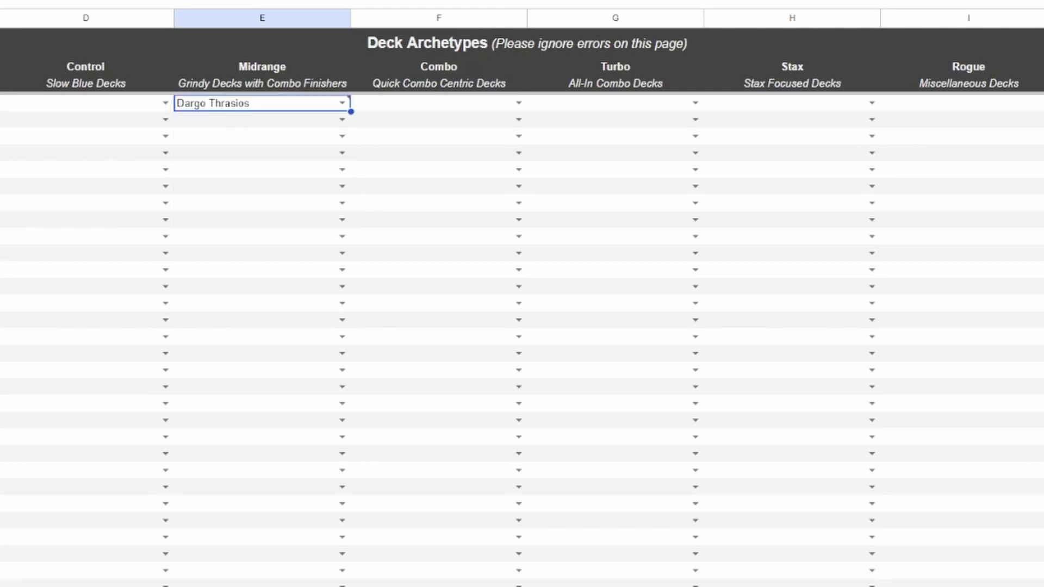
key(Return)
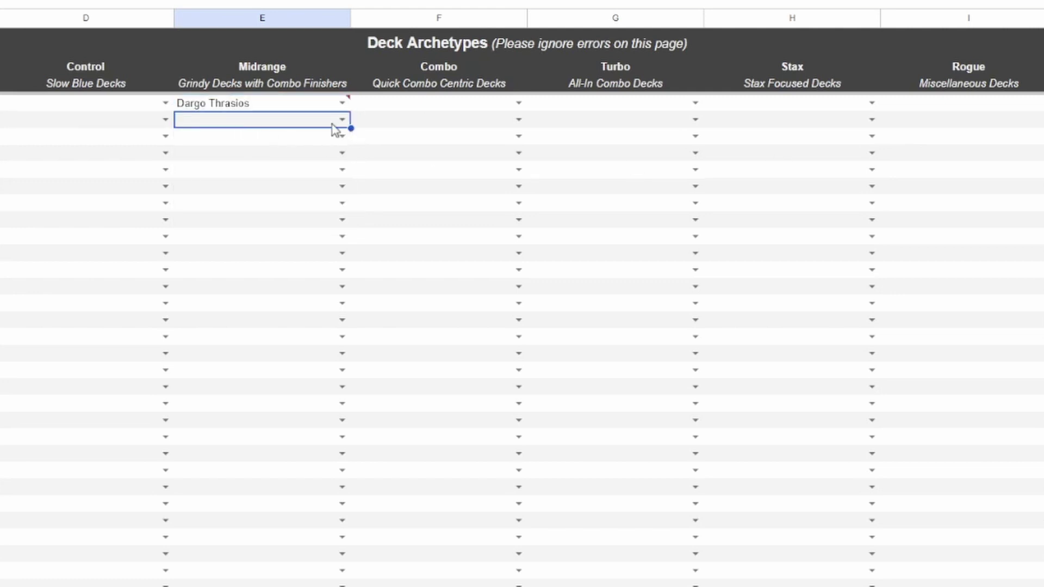
click(342, 119)
click(272, 141)
Step: Put Rograkh Silas under Turbo and Winota under Stax
click(678, 106)
click(589, 124)
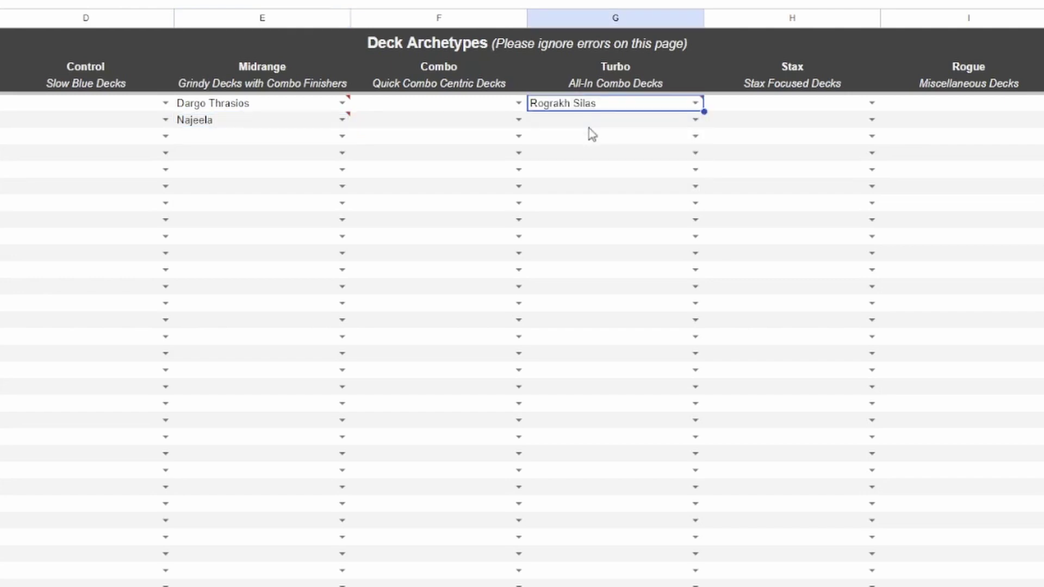
click(870, 104)
click(843, 128)
Step: Inspect the error shown in the Unsorted Decks list
click(629, 198)
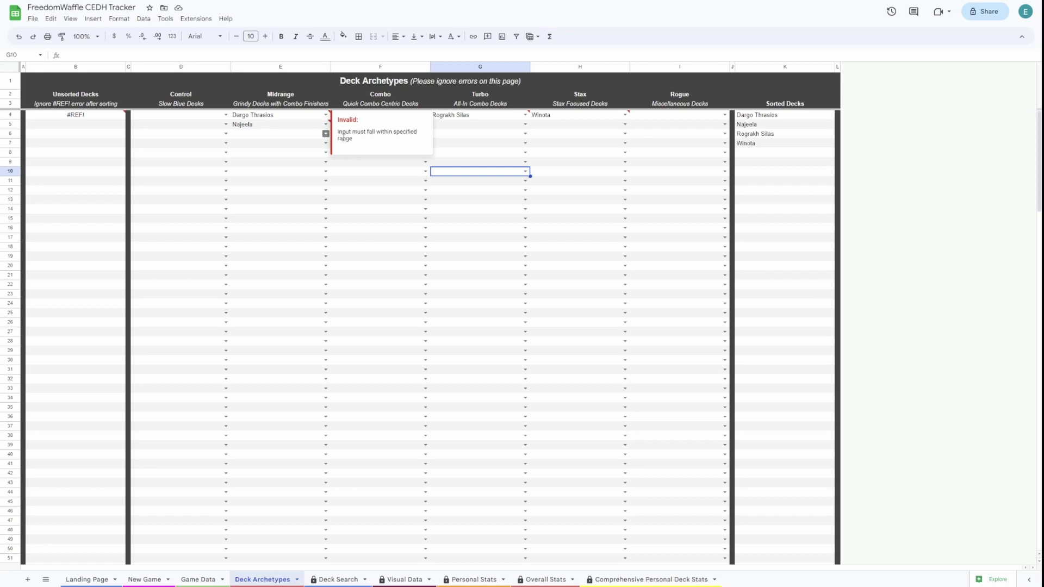
click(321, 144)
click(76, 116)
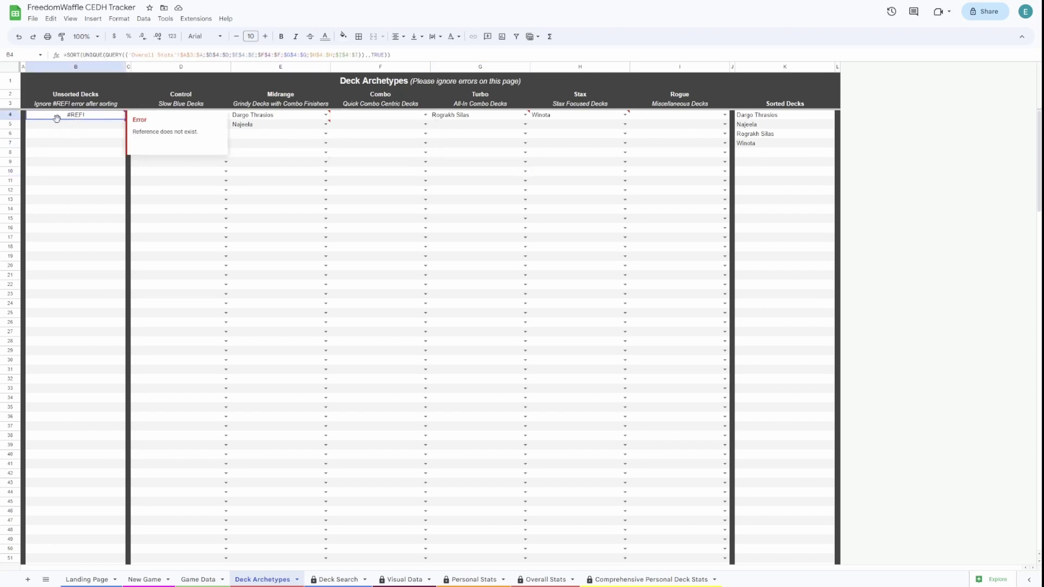
click(476, 173)
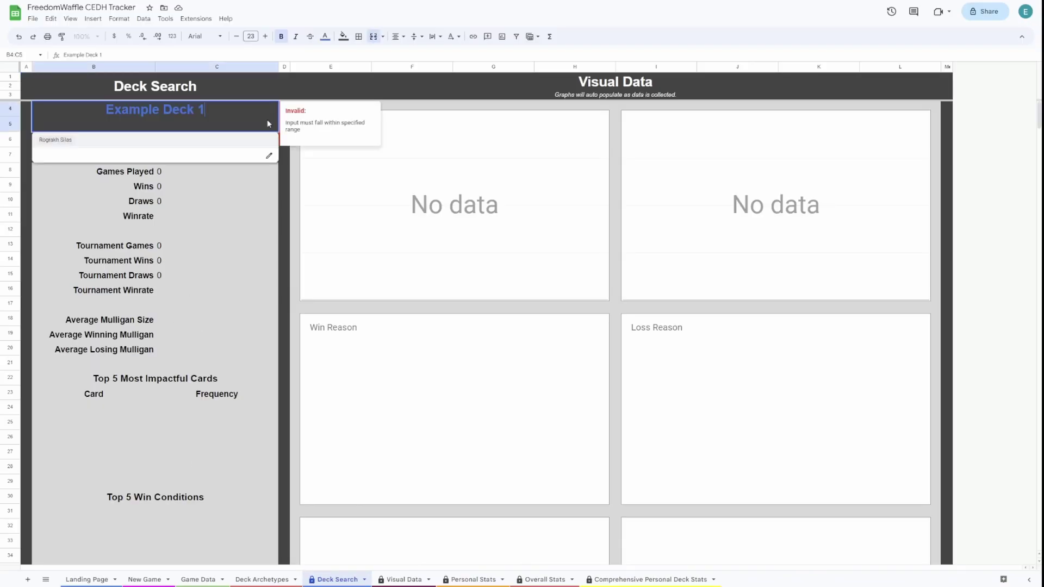
click(42, 141)
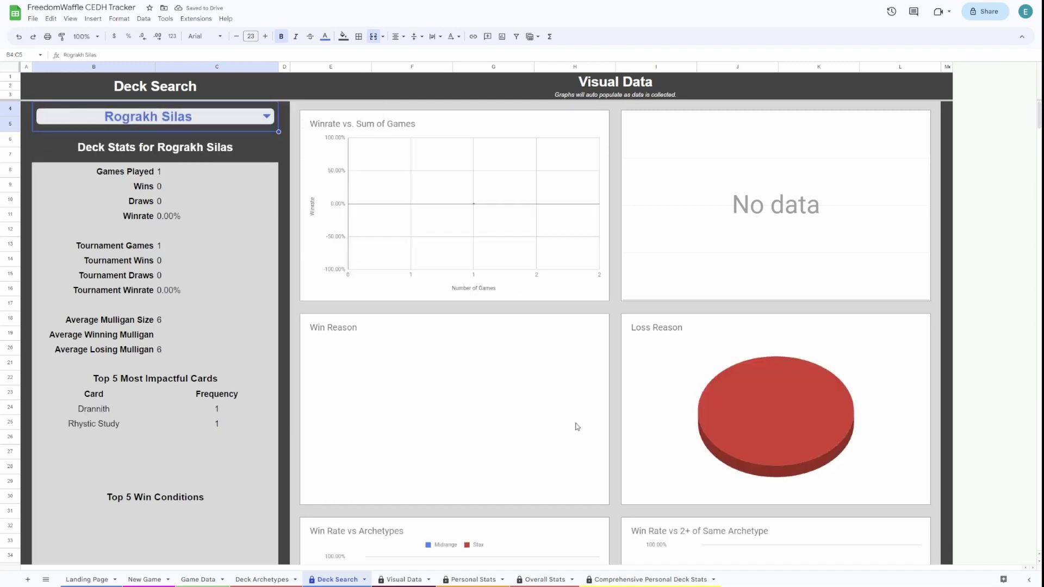
scroll(551, 391, down, 1)
scroll(552, 391, down, 6)
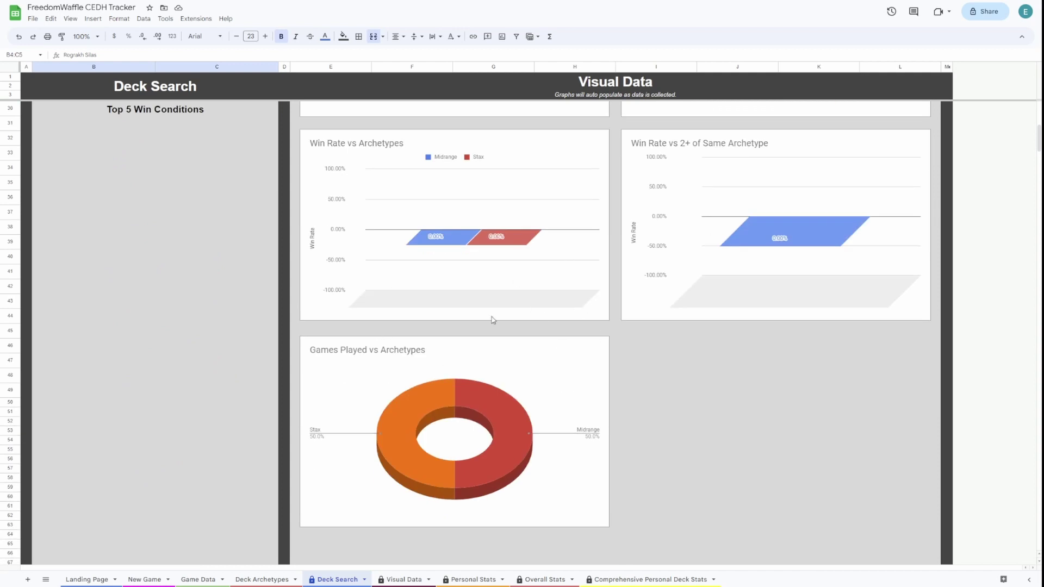
scroll(210, 194, up, 7)
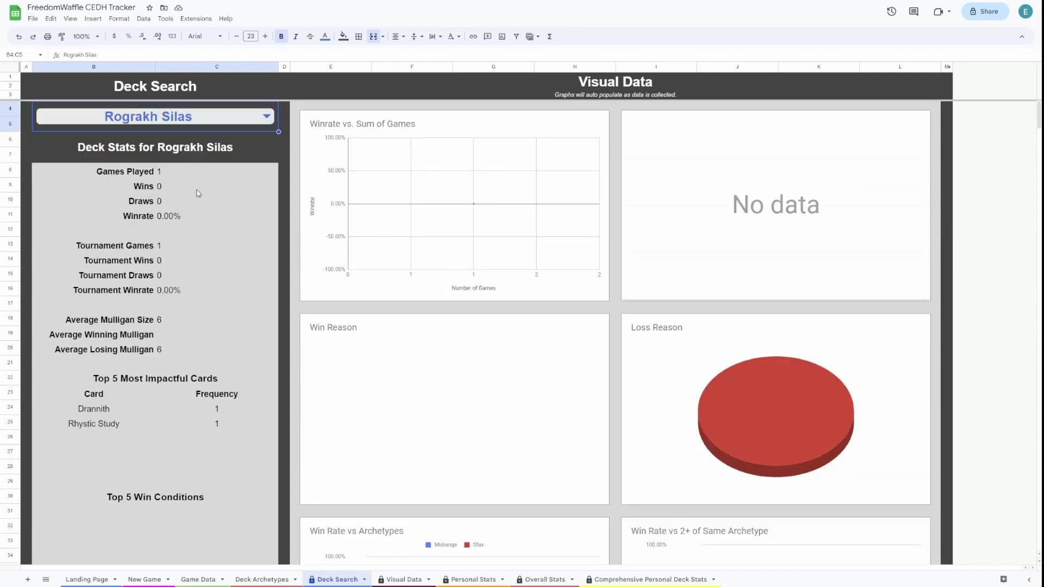
scroll(197, 194, down, 3)
click(136, 363)
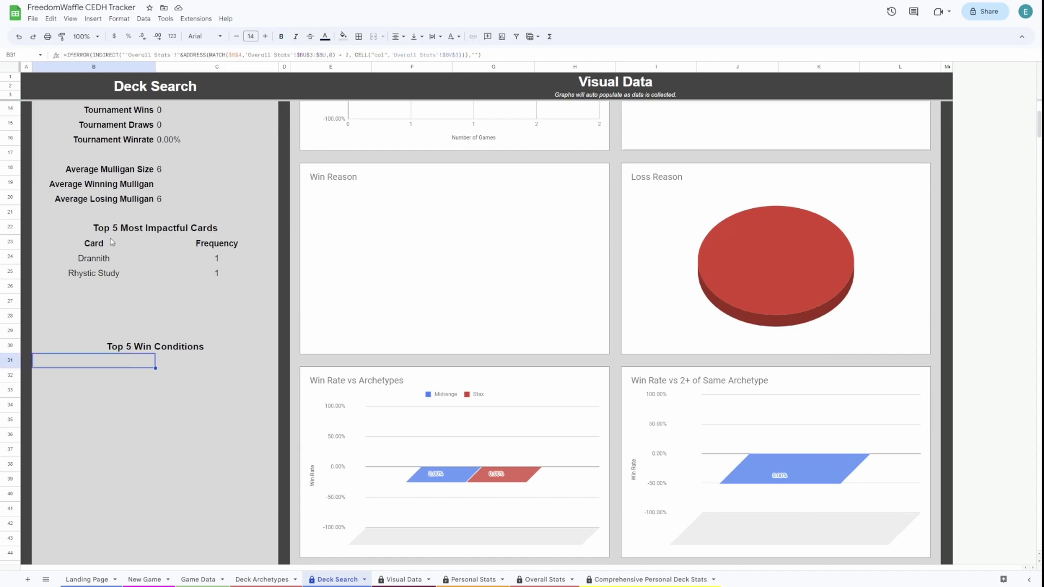
click(132, 228)
scroll(217, 527, up, 3)
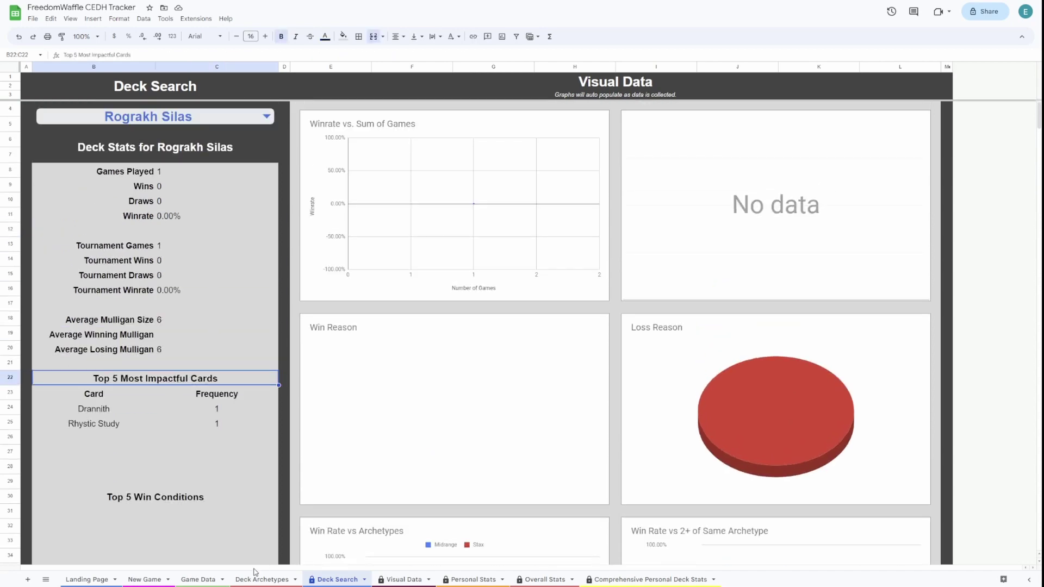
click(130, 325)
click(183, 323)
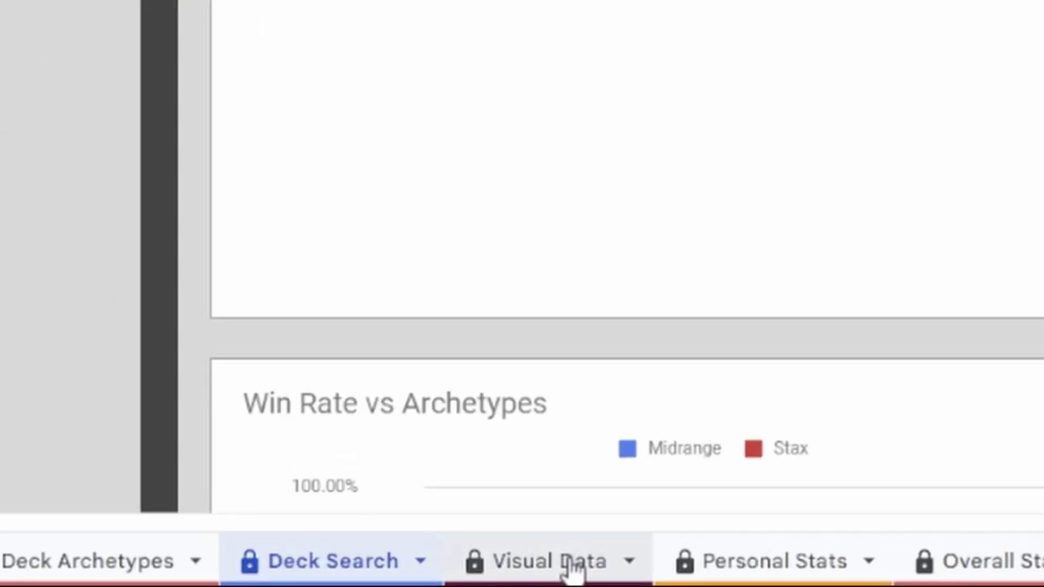
Step: Review the Best Cards and Win Conditions frequency charts on Visual Data, then show Personal Stats
click(573, 562)
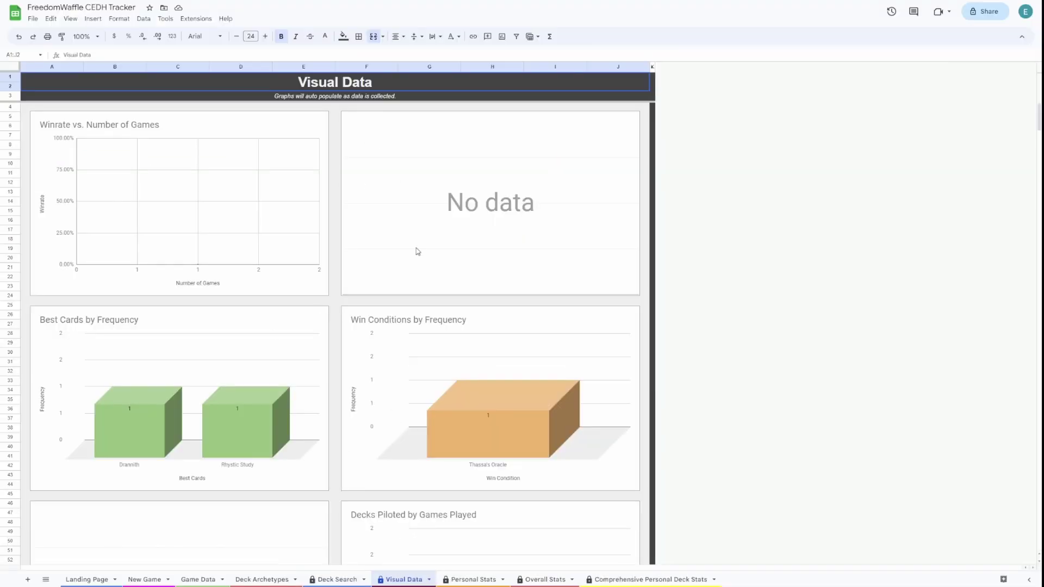
click(228, 365)
click(417, 402)
scroll(418, 403, down, 20)
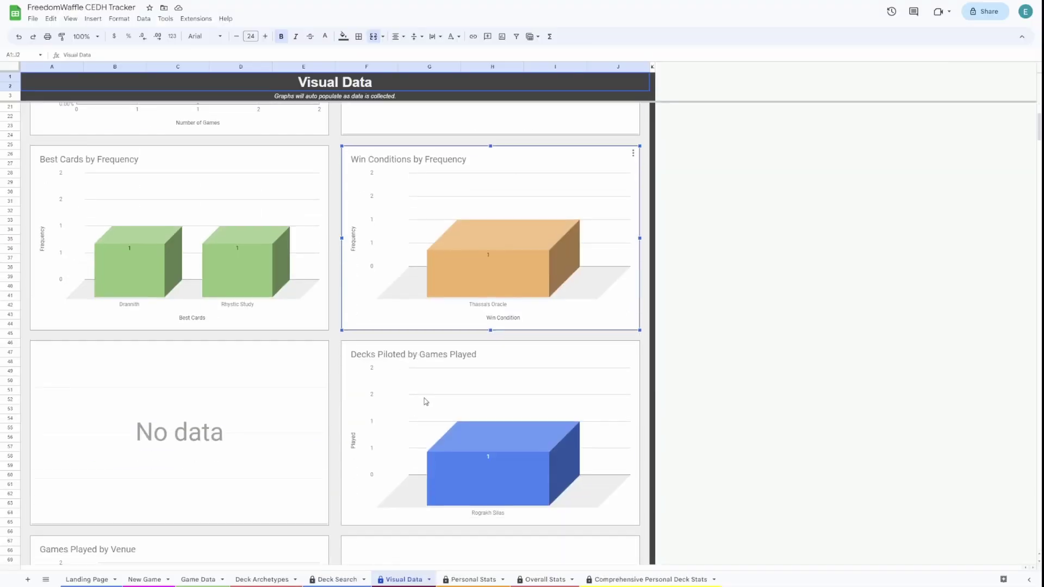
scroll(412, 354, down, 12)
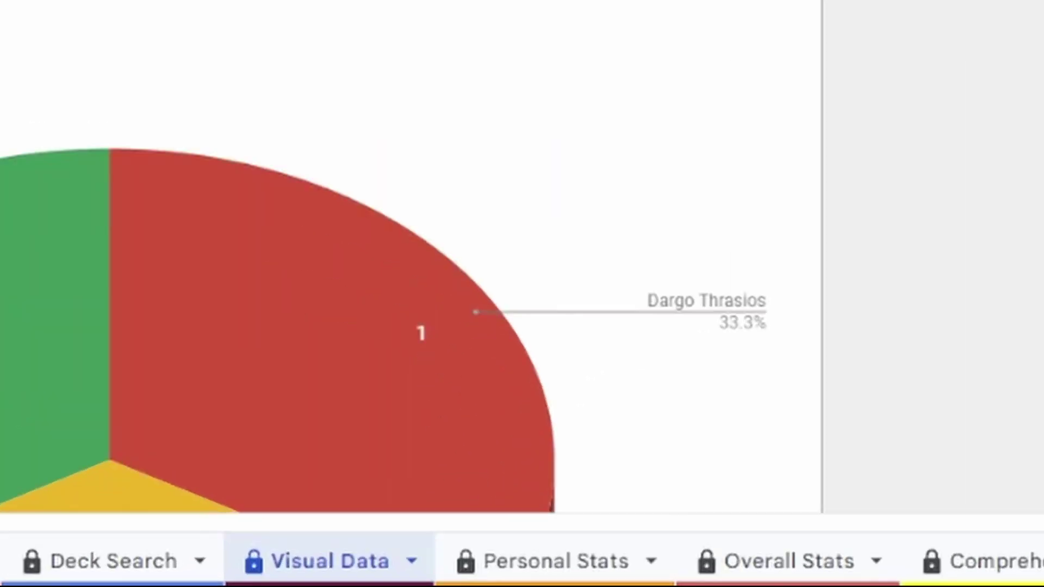
click(517, 549)
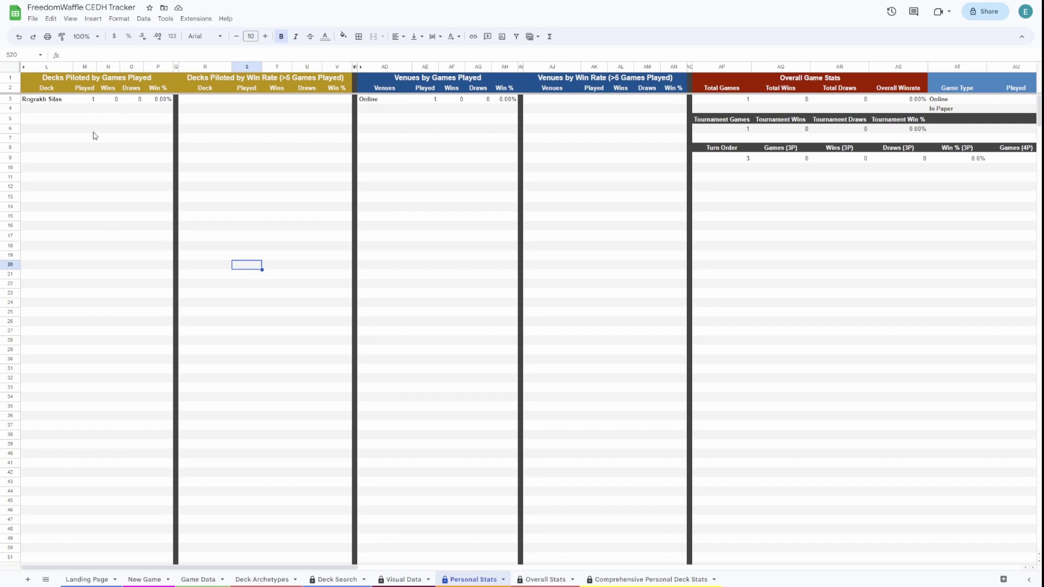
drag(93, 135, 71, 112)
click(106, 120)
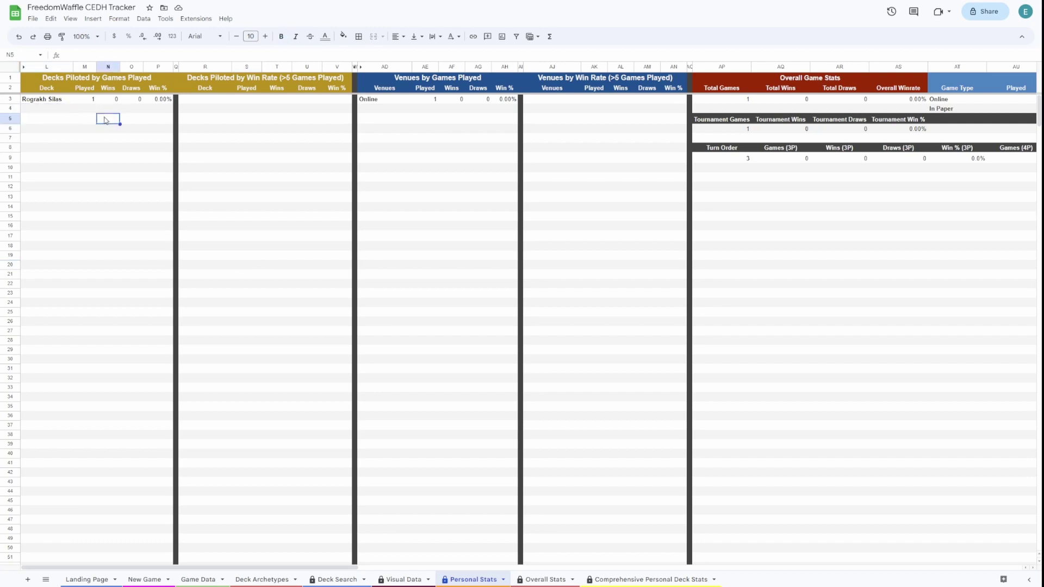
click(56, 101)
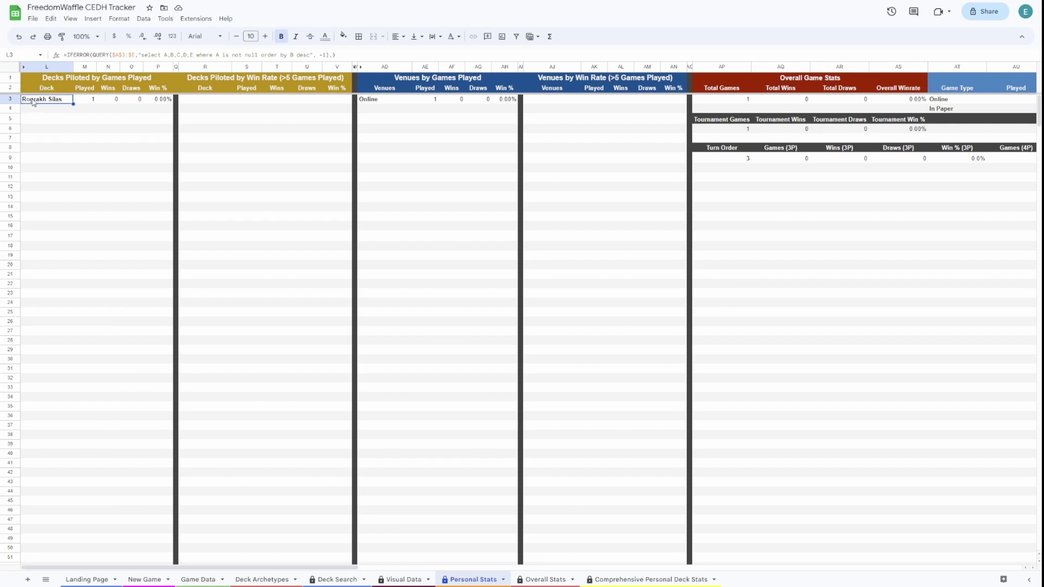
click(95, 102)
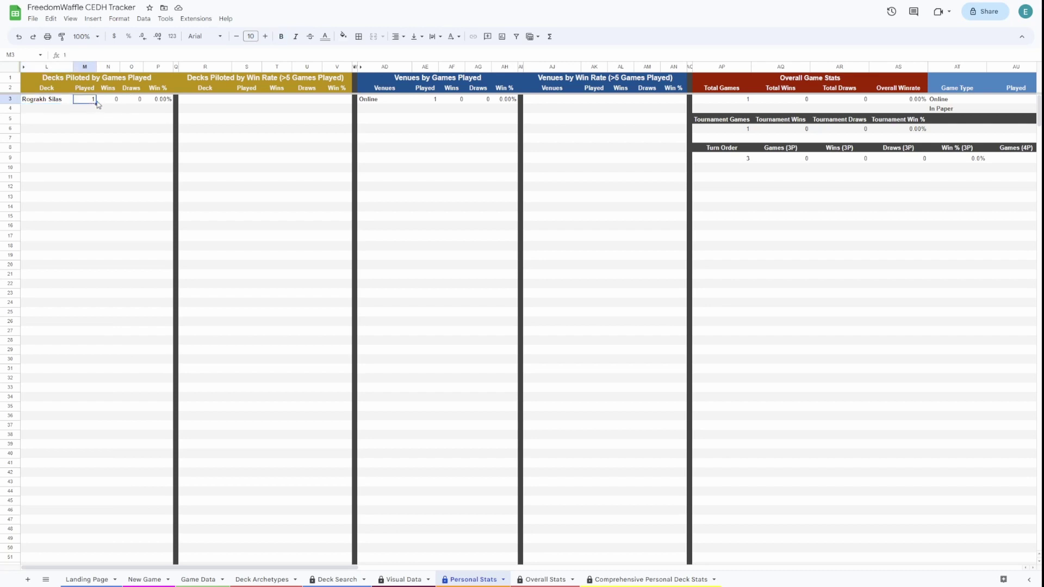
click(228, 82)
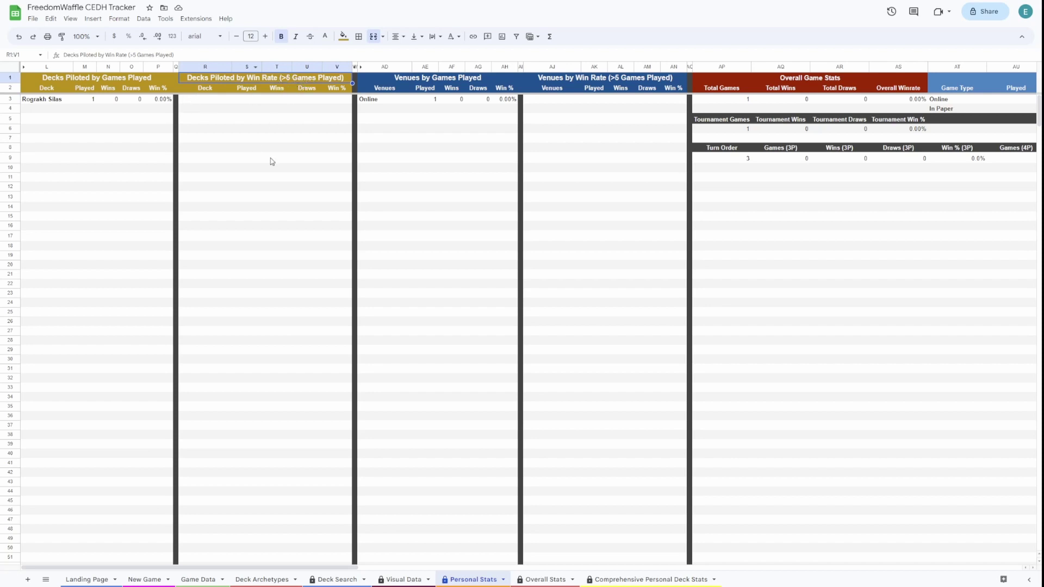
click(196, 101)
click(375, 101)
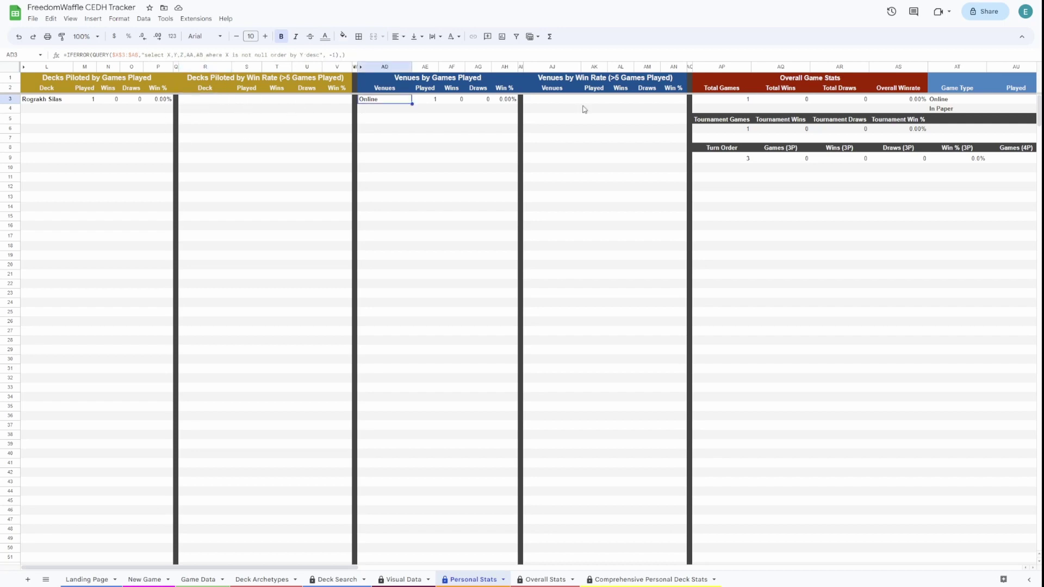
click(473, 101)
click(447, 102)
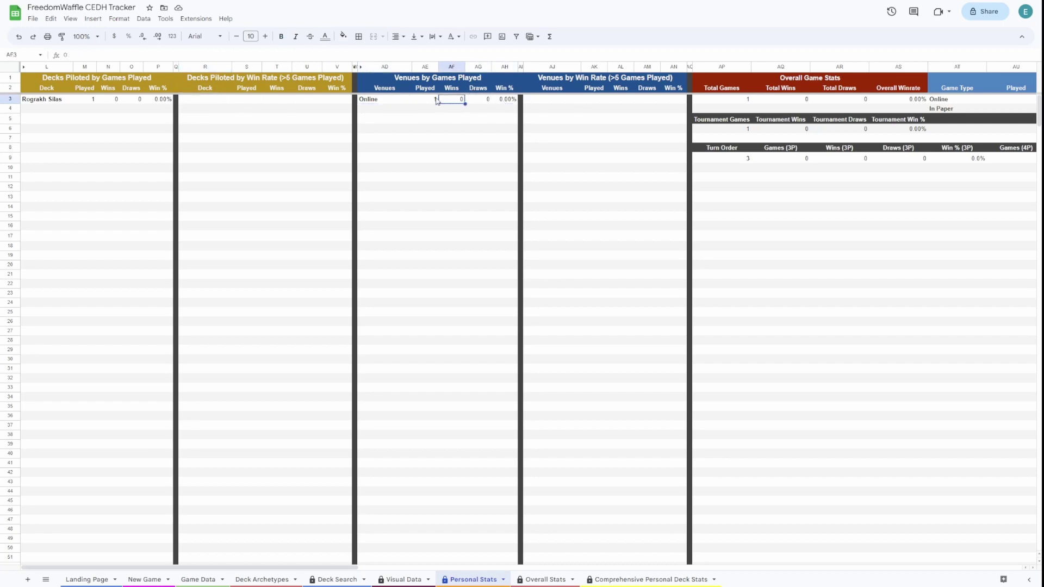
click(427, 101)
click(383, 103)
click(384, 112)
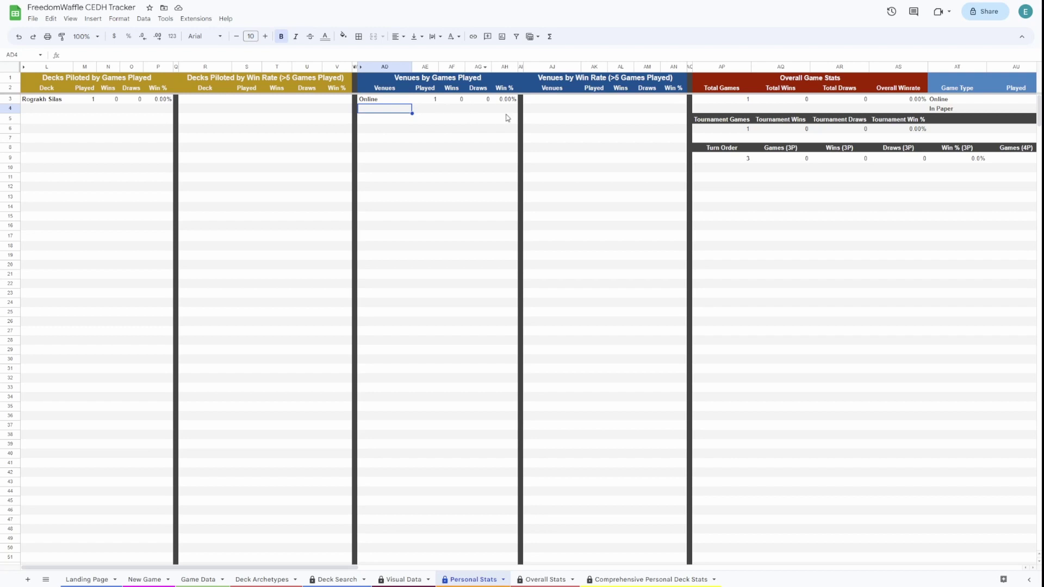
click(584, 103)
click(558, 101)
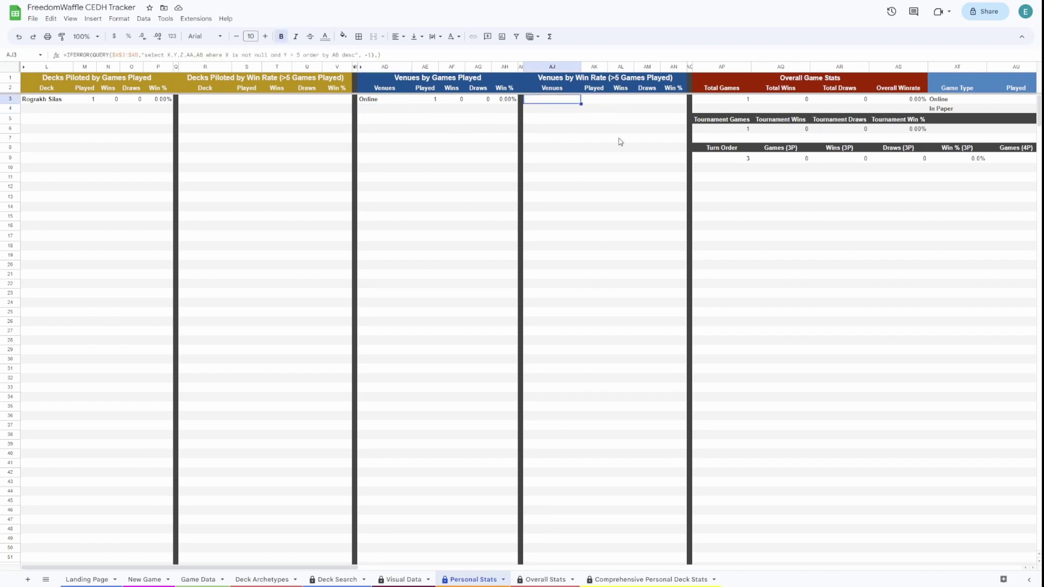
scroll(595, 183, right, 5)
click(262, 102)
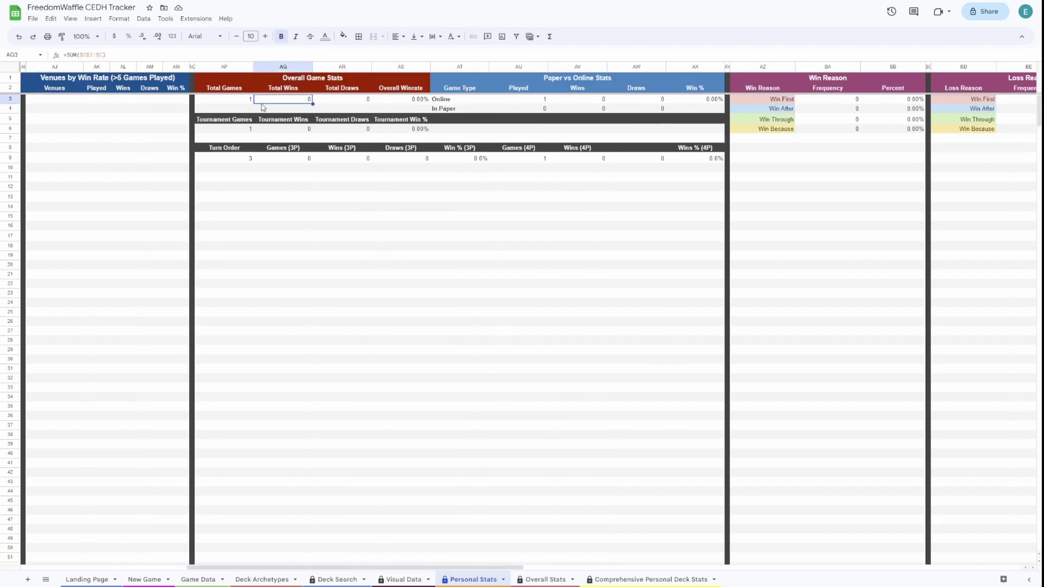
click(385, 102)
click(222, 102)
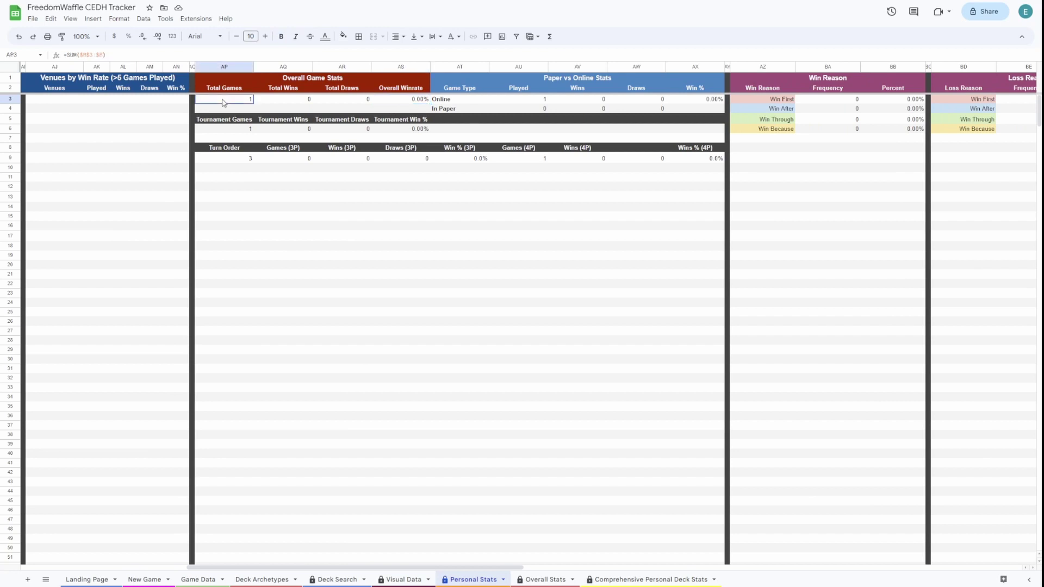
click(450, 102)
click(689, 111)
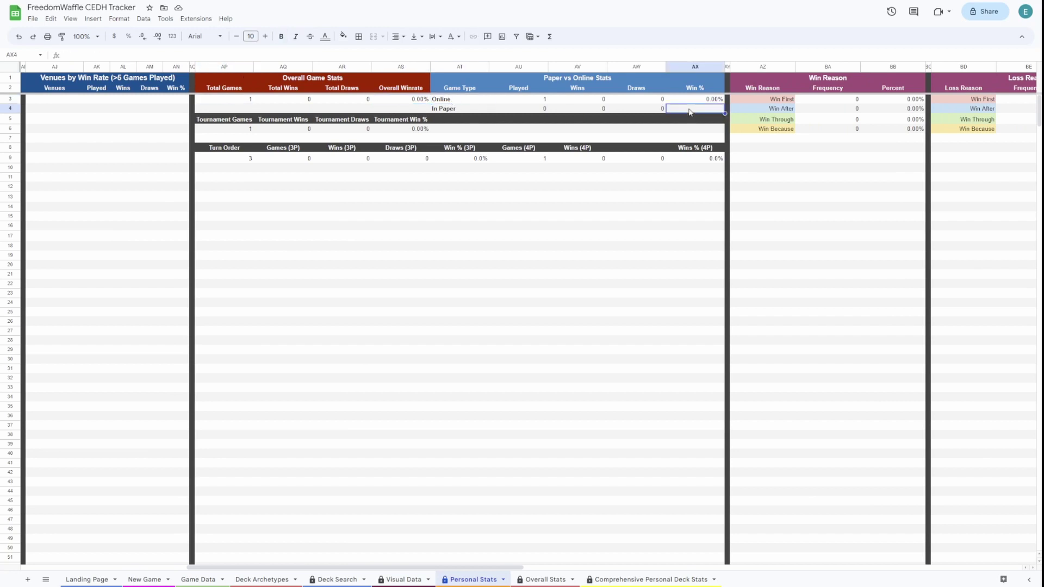
click(246, 131)
click(398, 131)
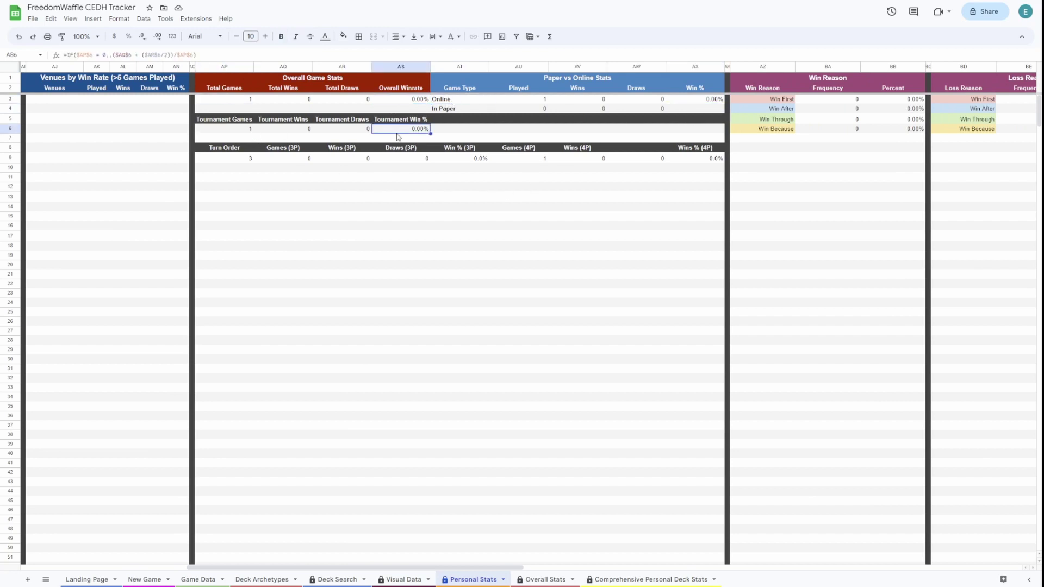
click(234, 160)
click(414, 161)
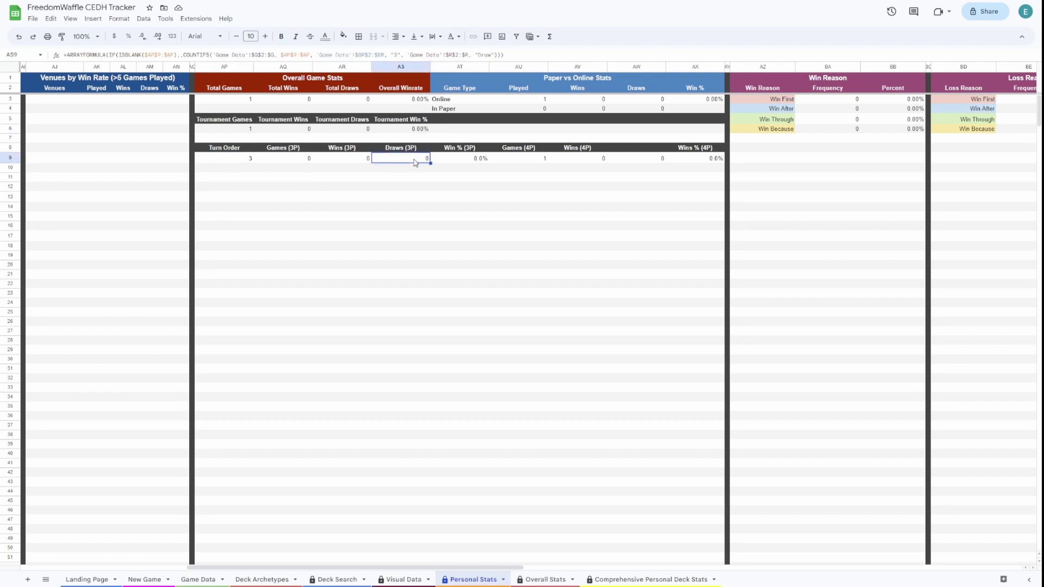
click(696, 162)
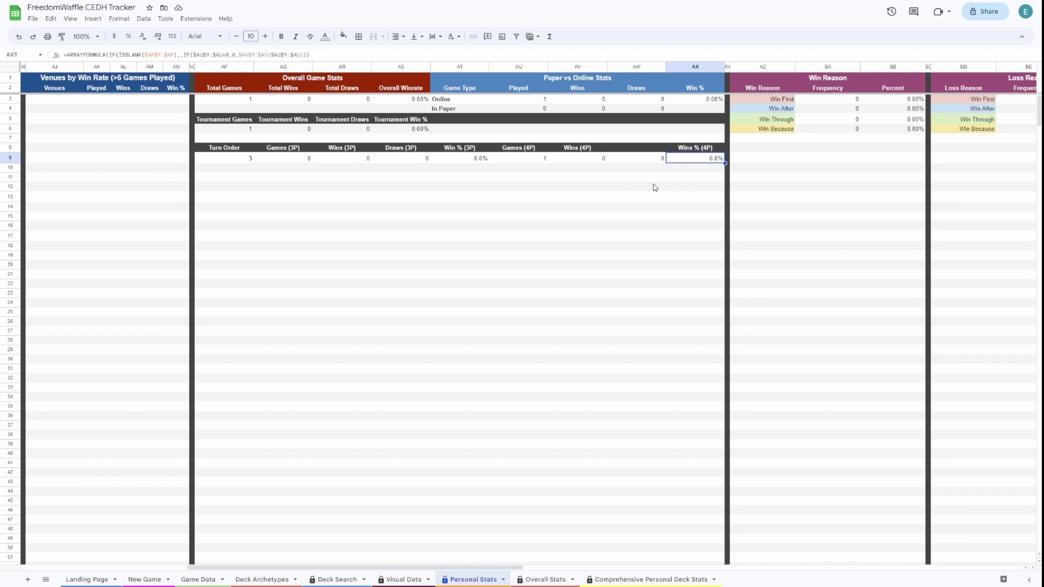
click(277, 151)
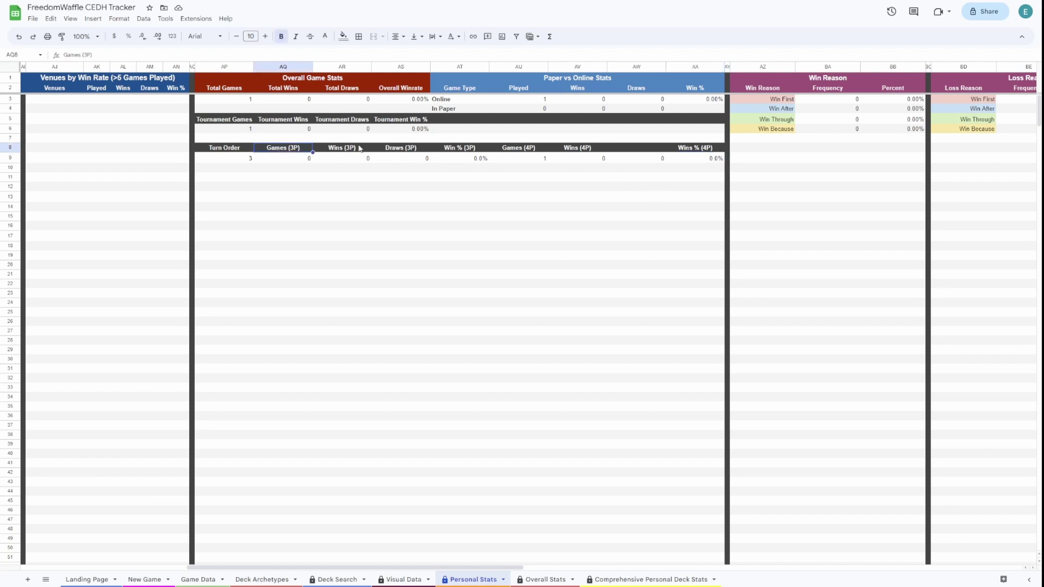
click(352, 150)
click(388, 151)
click(444, 154)
click(542, 149)
click(577, 150)
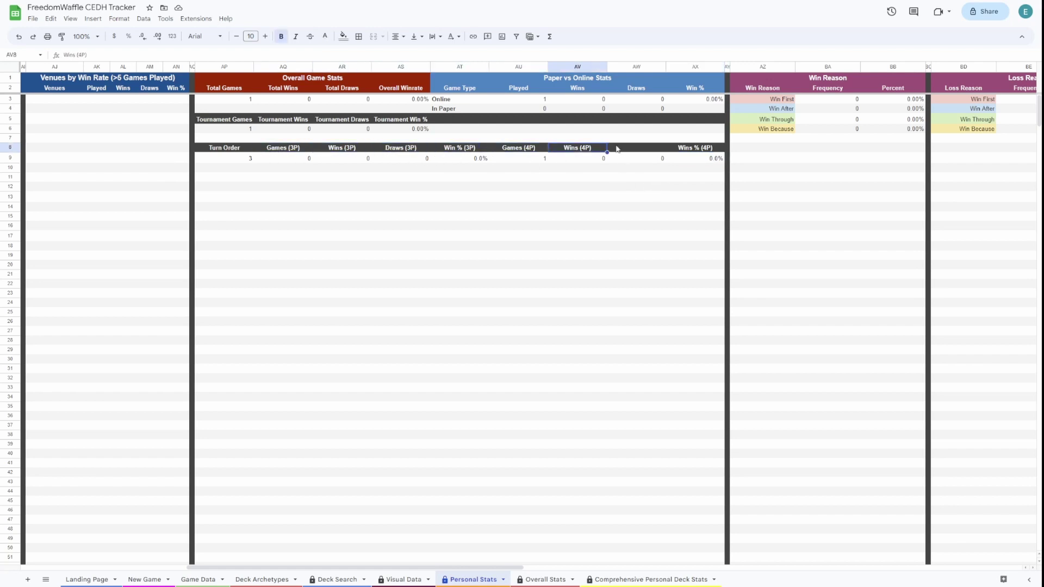
click(628, 151)
click(696, 152)
scroll(391, 171, right, 5)
scroll(342, 172, right, 6)
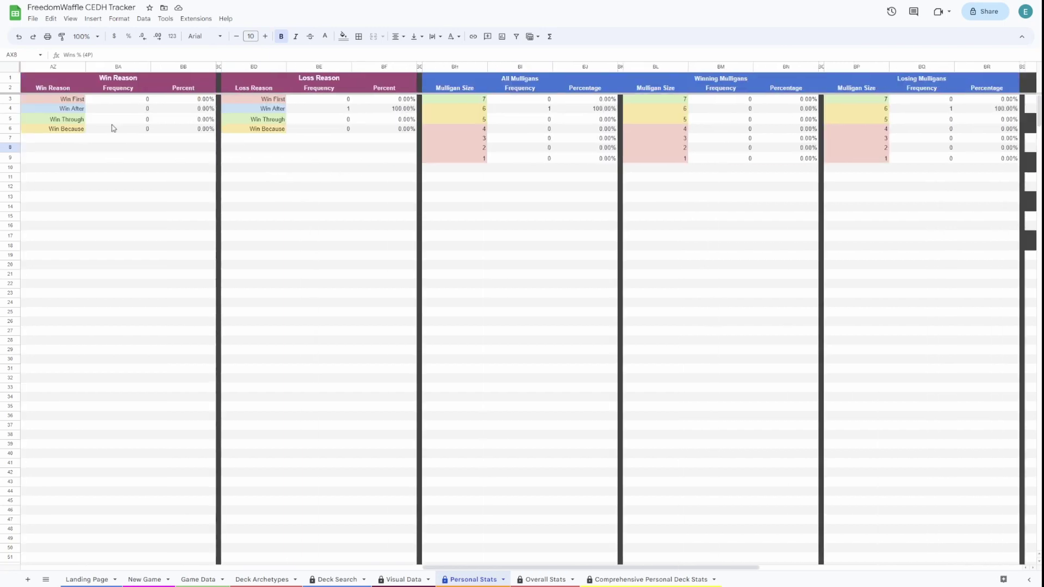
scroll(342, 173, left, 4)
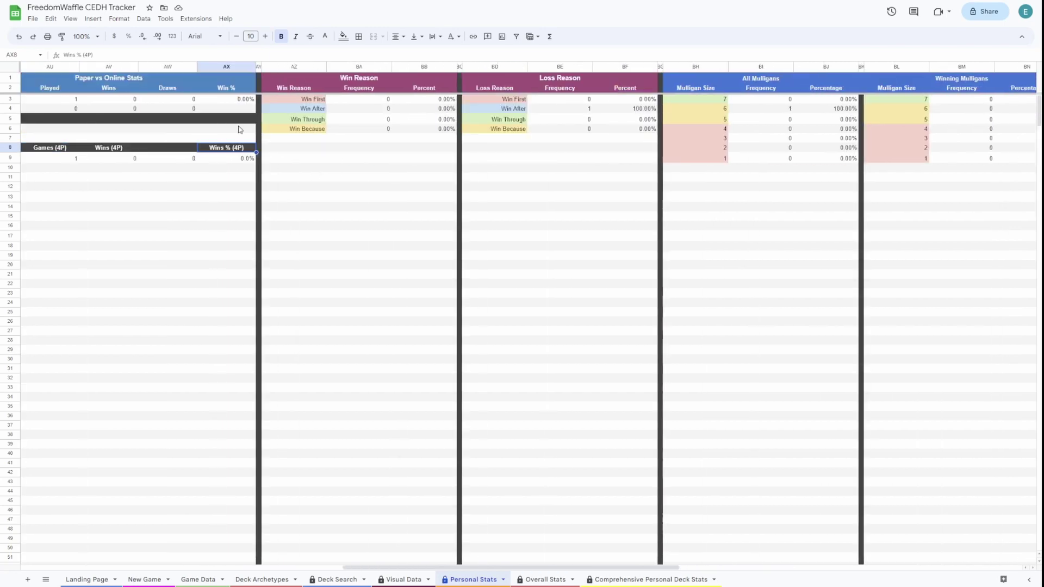
click(336, 101)
click(535, 101)
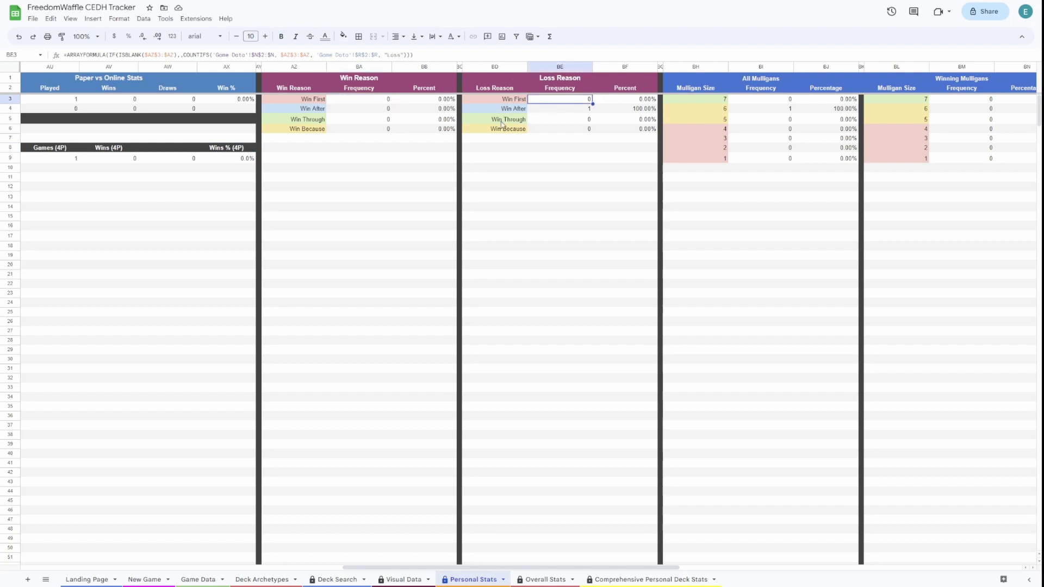
click(581, 111)
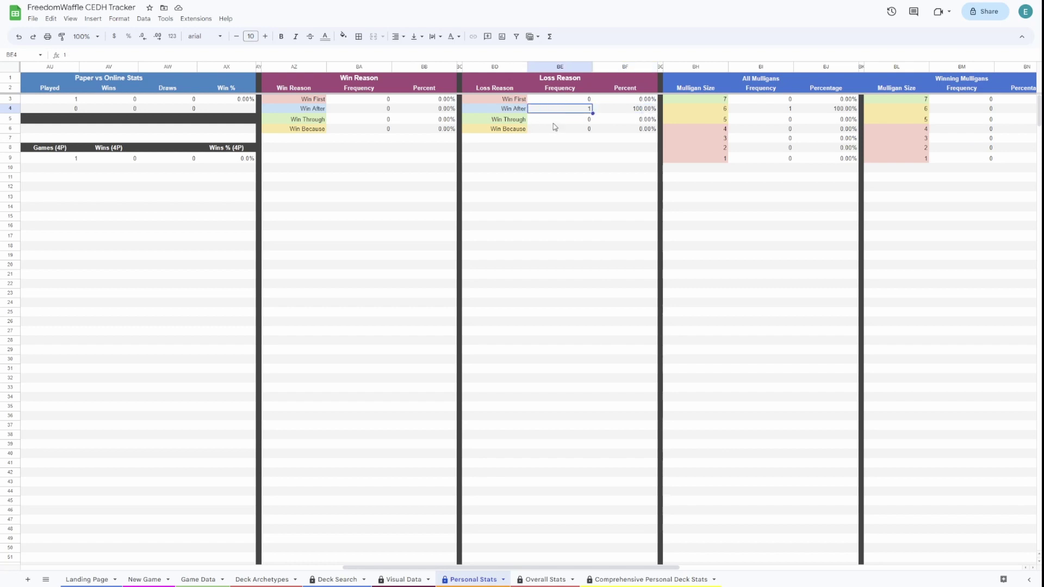
click(372, 100)
click(370, 120)
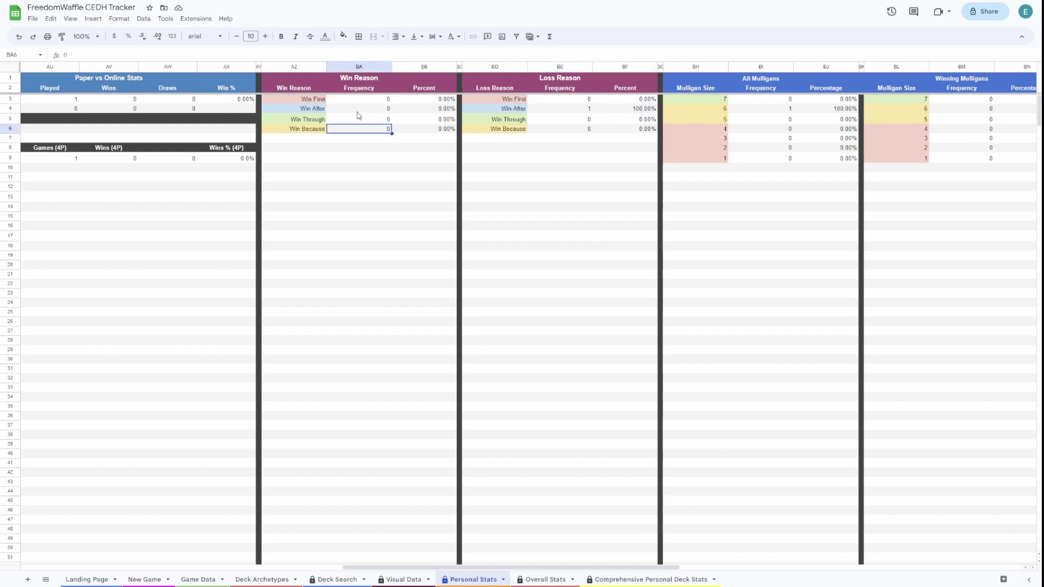
click(357, 112)
scroll(708, 124, right, 2)
scroll(708, 124, right, 4)
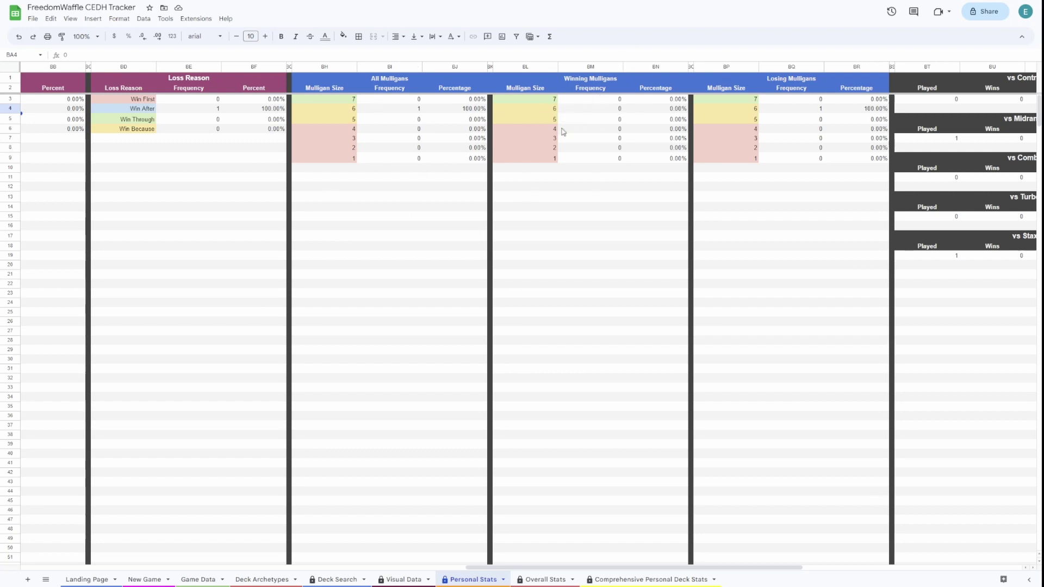
scroll(727, 171, right, 5)
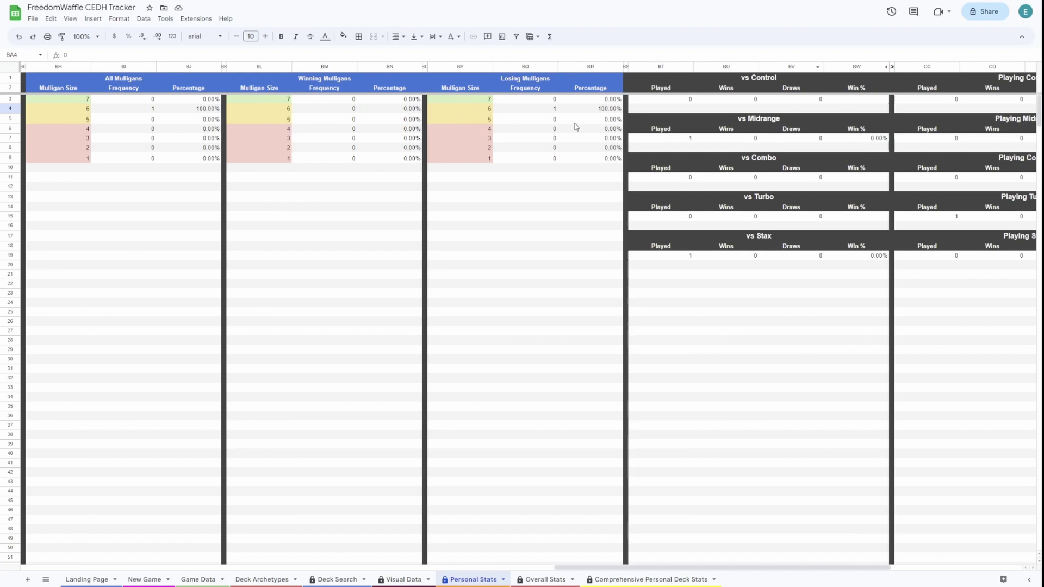
click(562, 111)
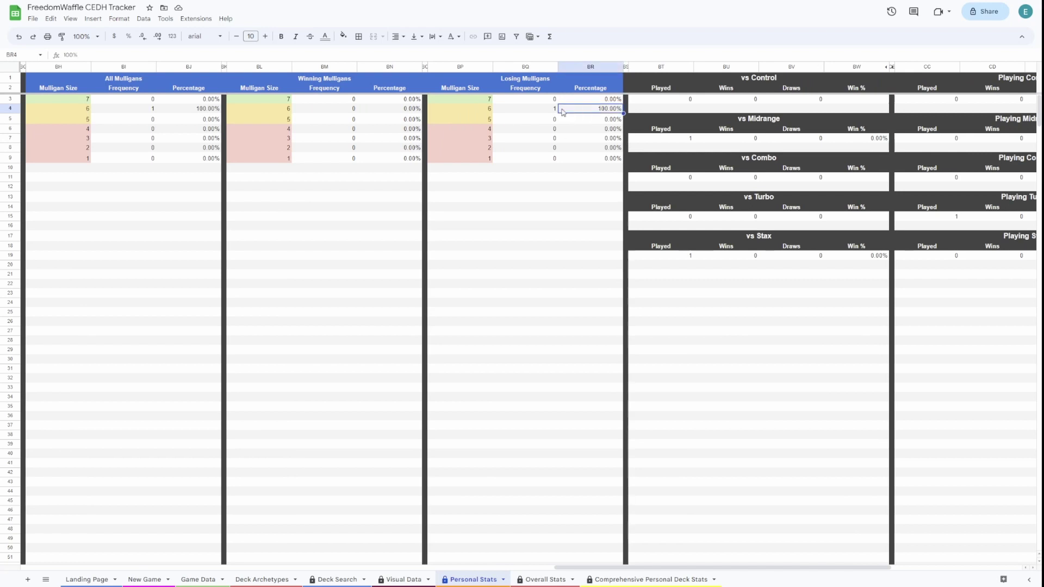
click(487, 111)
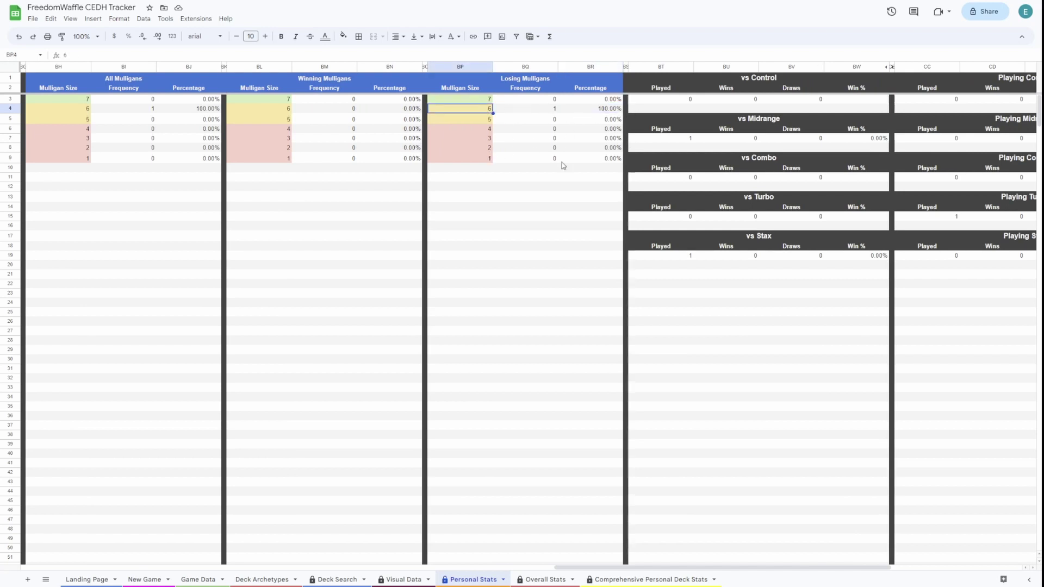
scroll(491, 185, right, 1)
scroll(491, 187, right, 5)
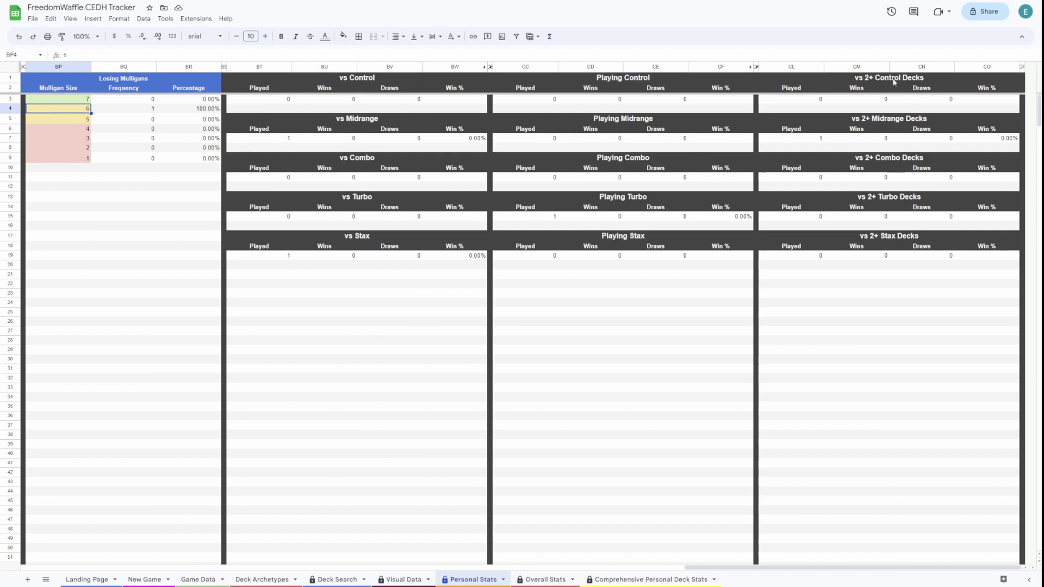
click(383, 83)
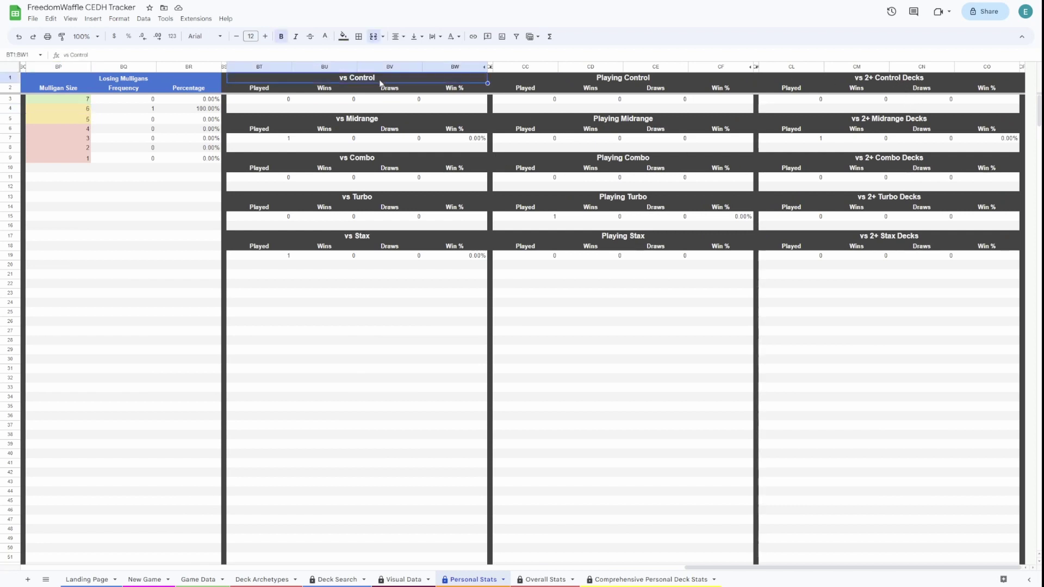
click(351, 122)
click(349, 83)
click(377, 122)
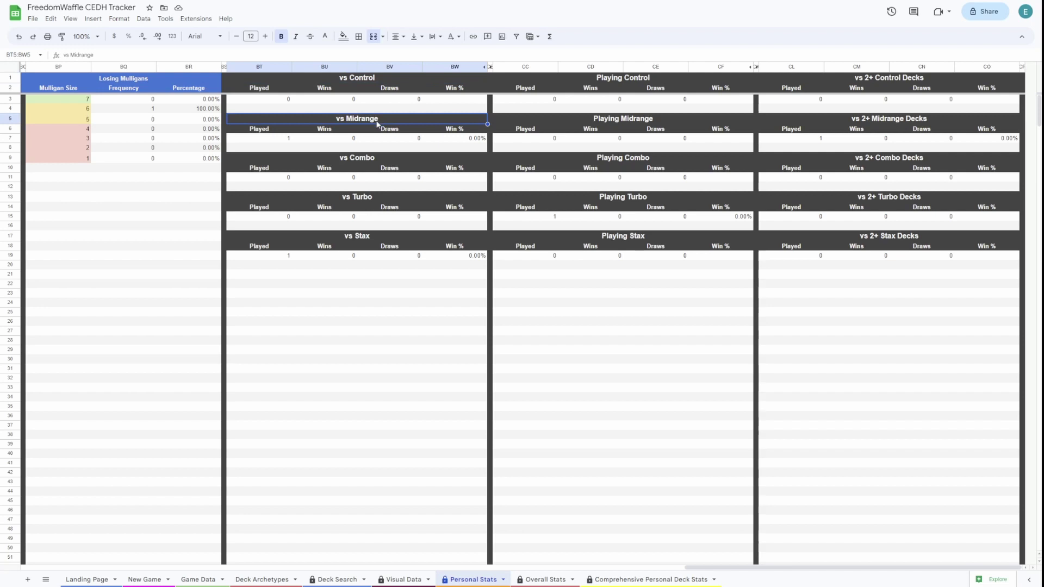
click(282, 140)
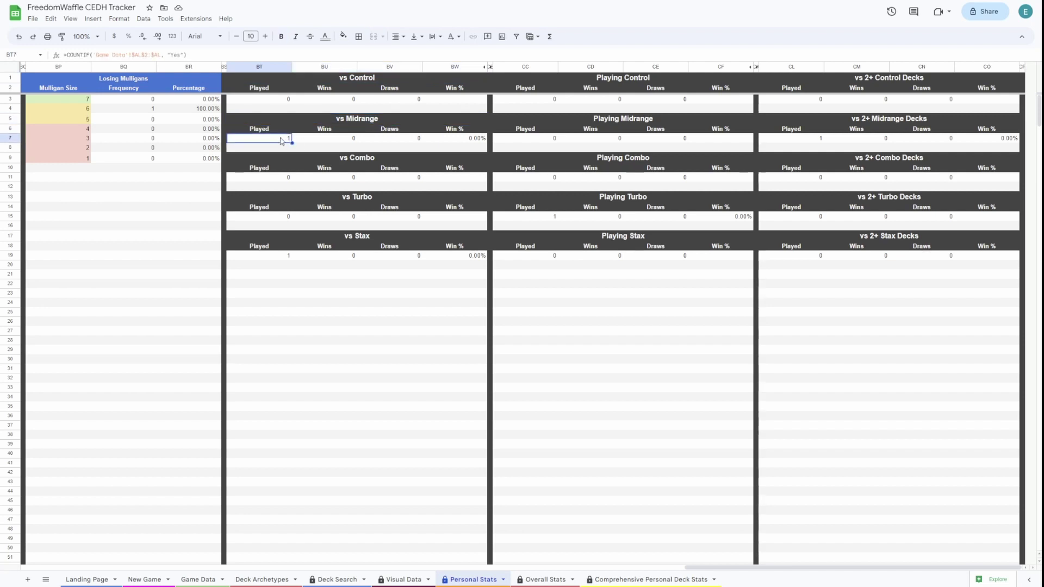
click(288, 259)
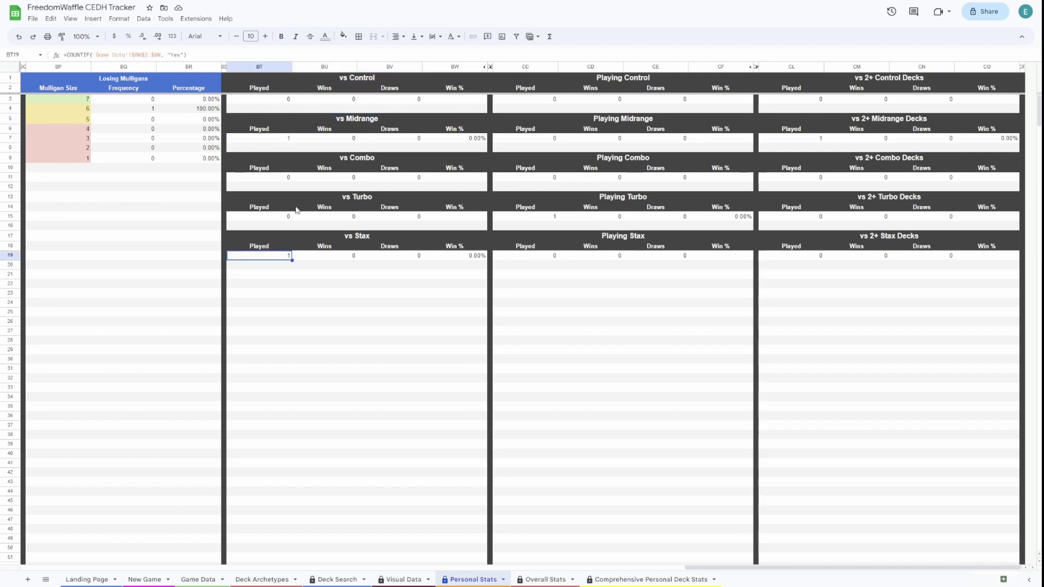
click(550, 100)
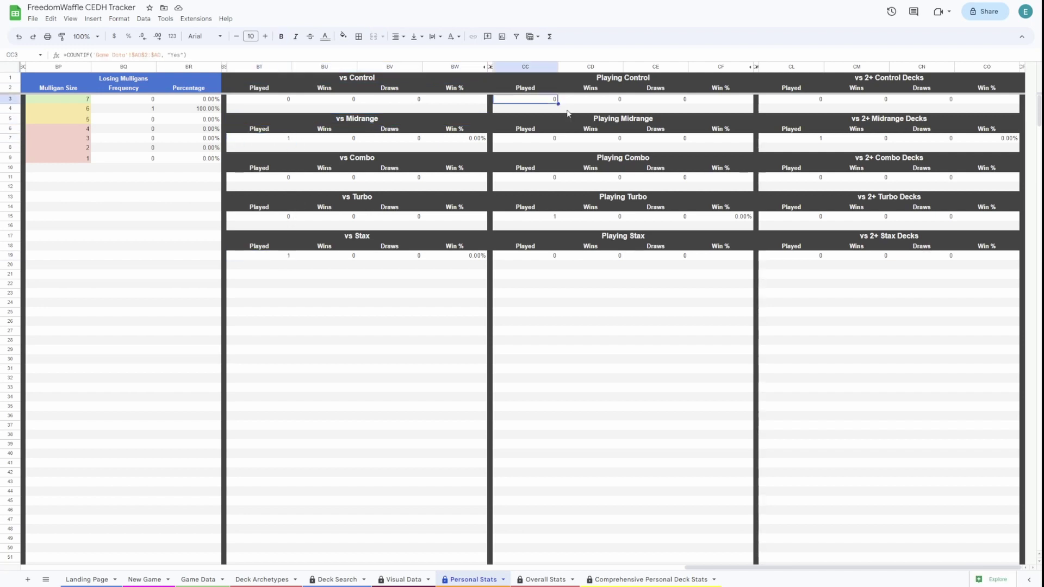
click(524, 222)
click(696, 221)
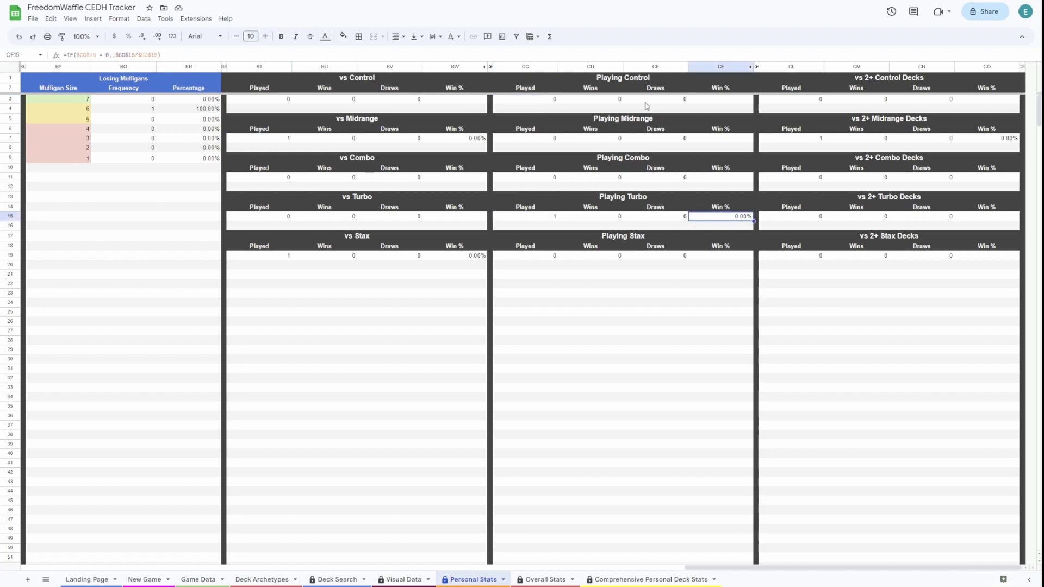
click(797, 103)
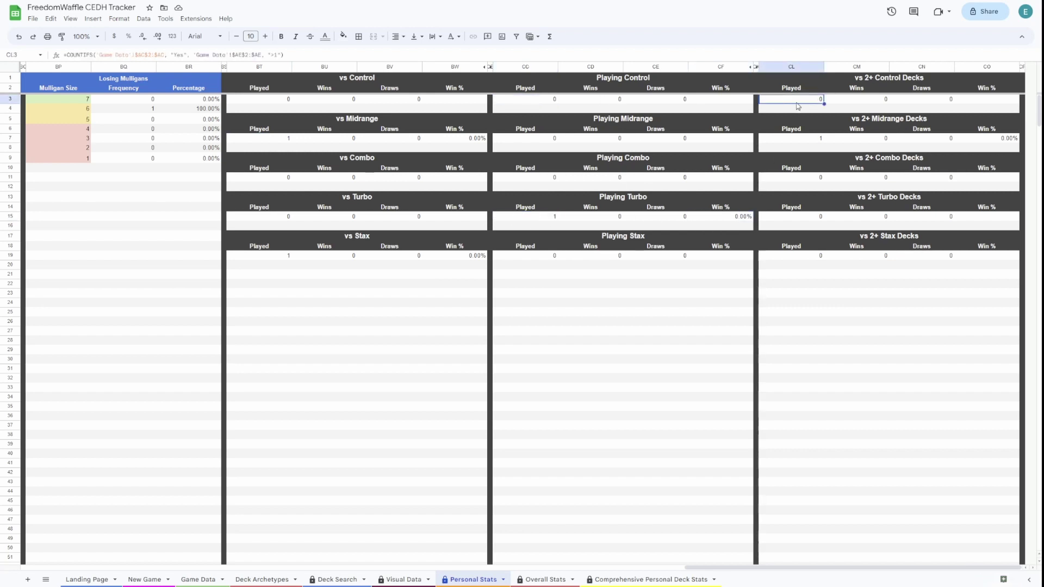
click(818, 141)
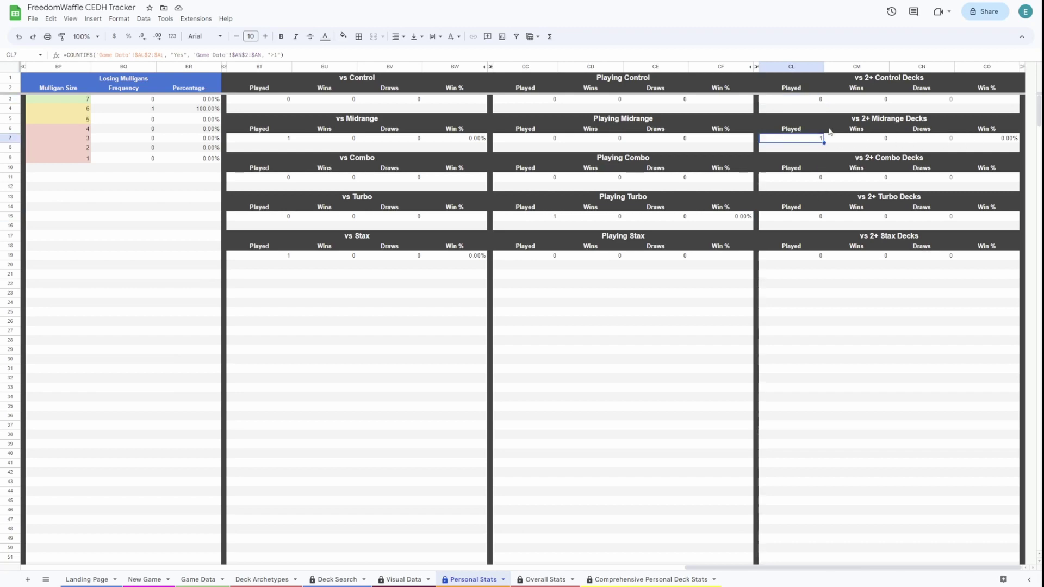
click(798, 110)
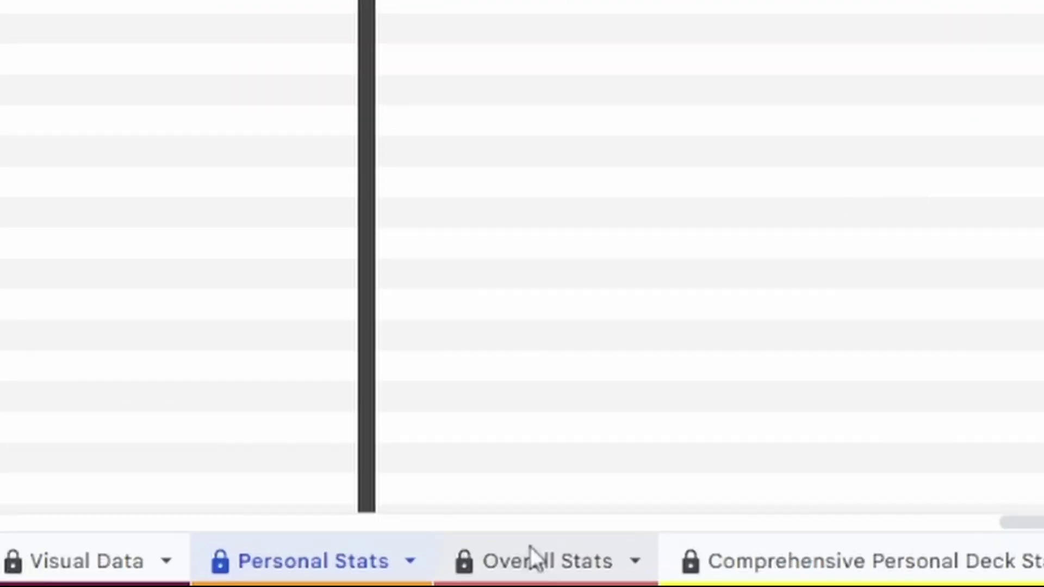
Step: On Overall Stats, inspect the decks-by-games-played formula and the Najeela and Winota rows
click(530, 557)
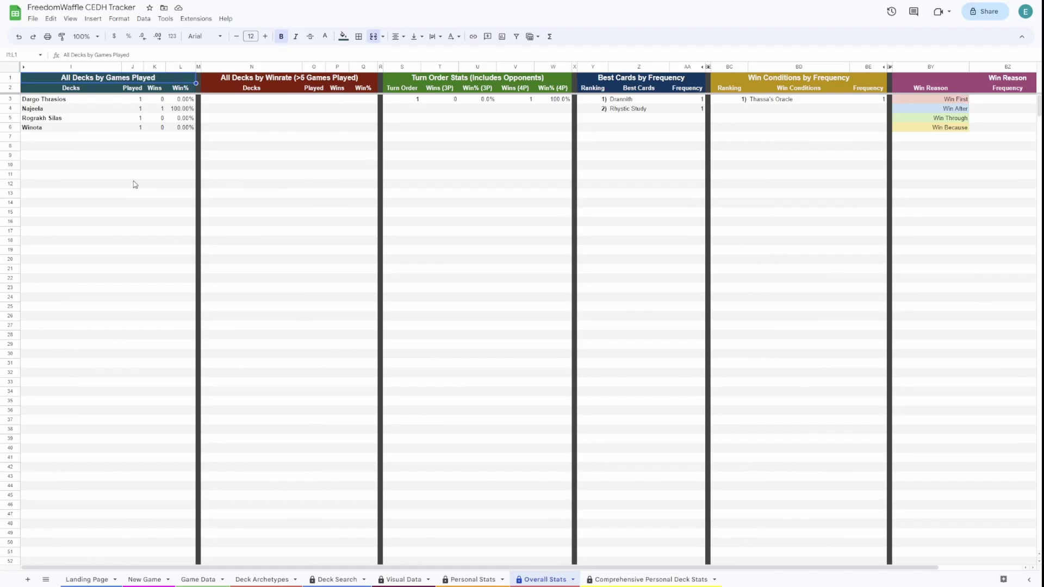
click(134, 183)
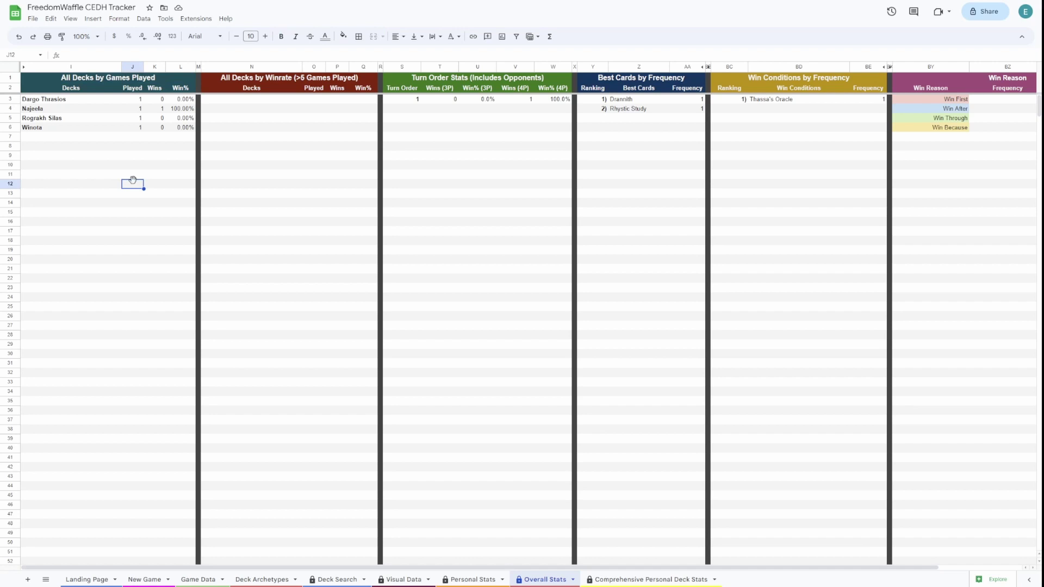
click(37, 101)
click(45, 109)
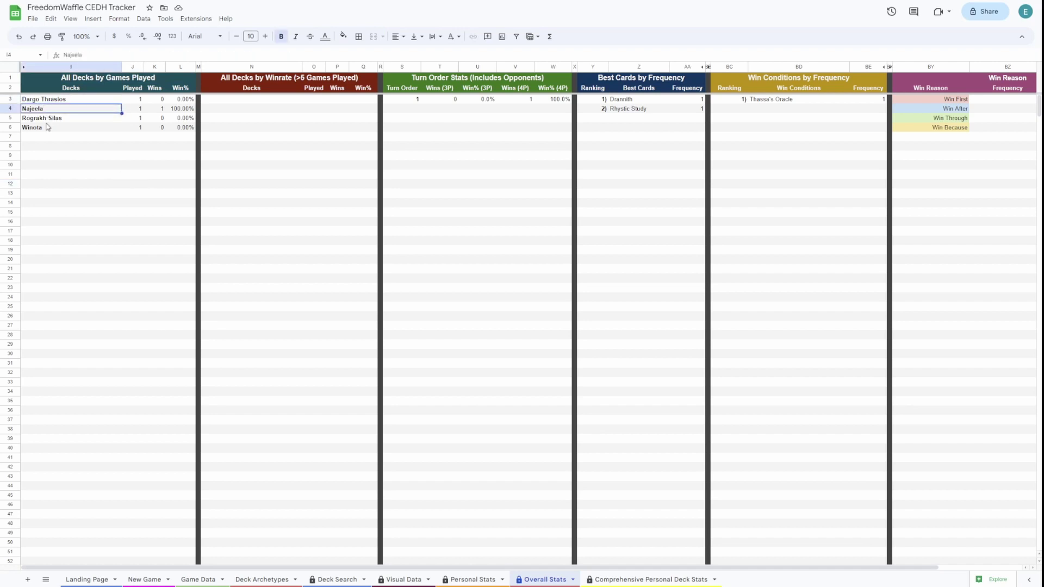
click(48, 128)
Step: Check the decks-by-winrate formula, Najeela's win percentage, and the turn order stats formula
click(231, 108)
click(224, 100)
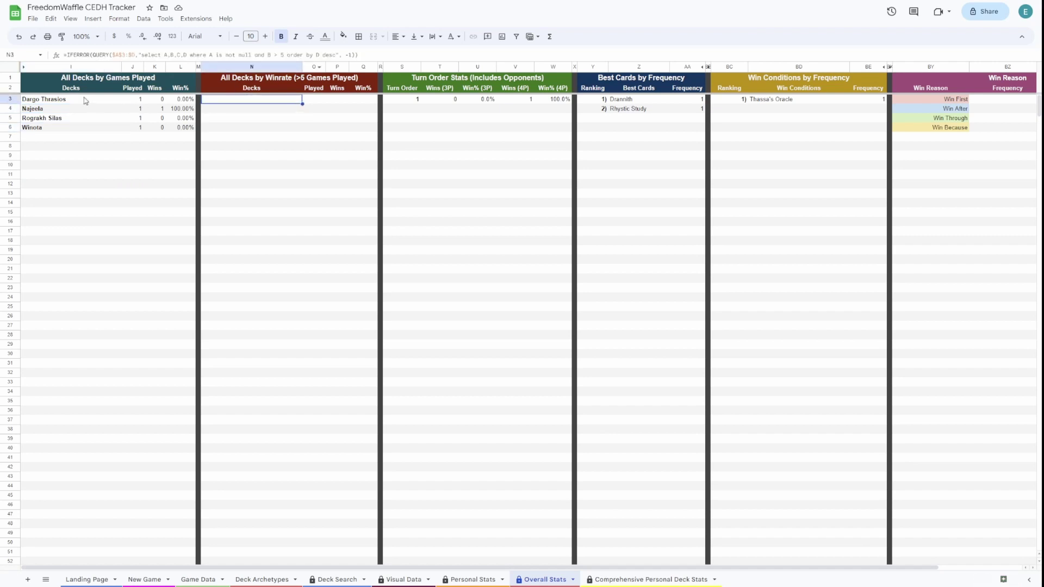
click(87, 101)
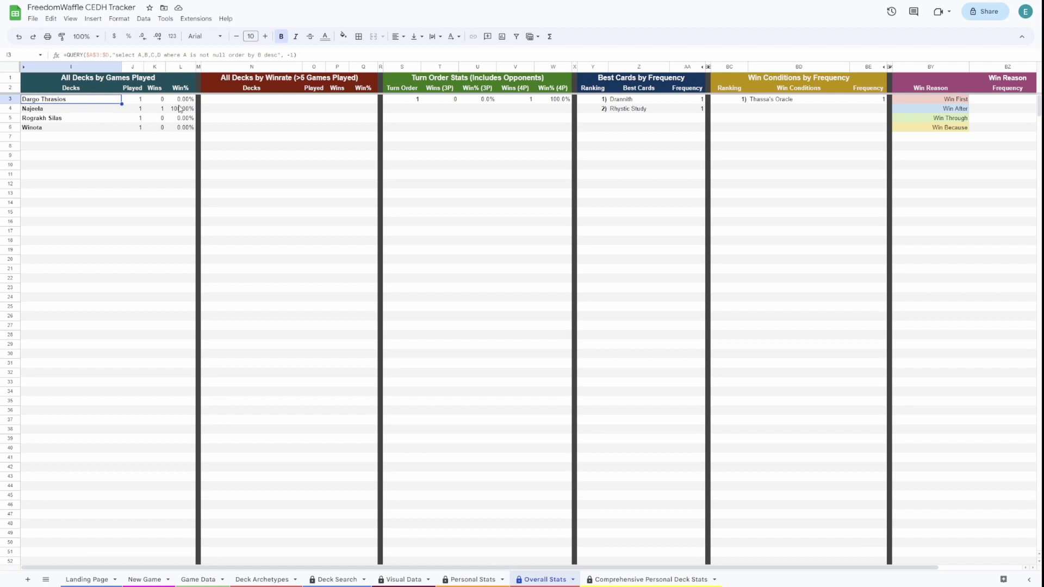
click(179, 108)
click(48, 109)
click(416, 100)
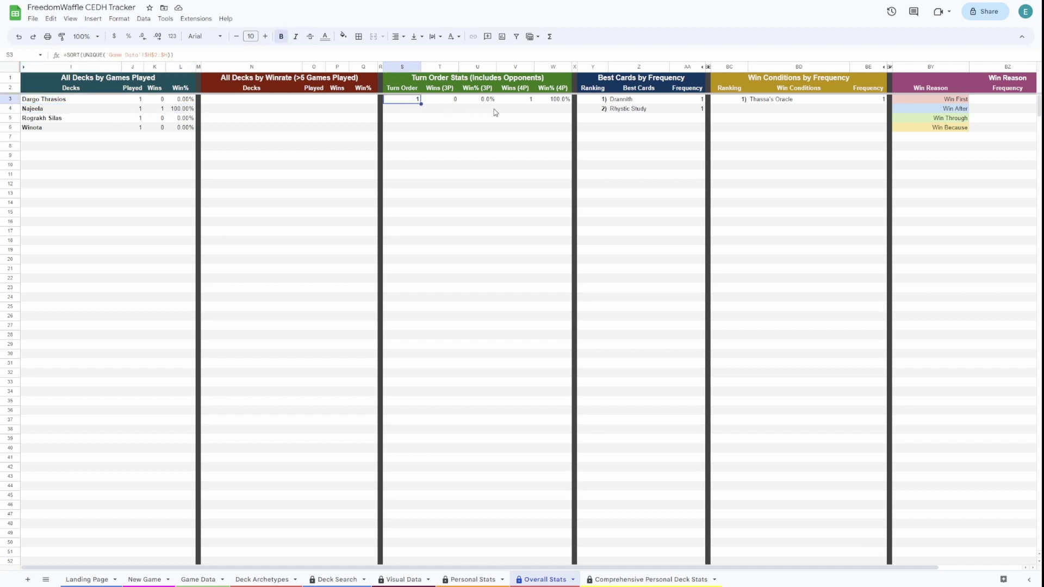
scroll(508, 109, right, 3)
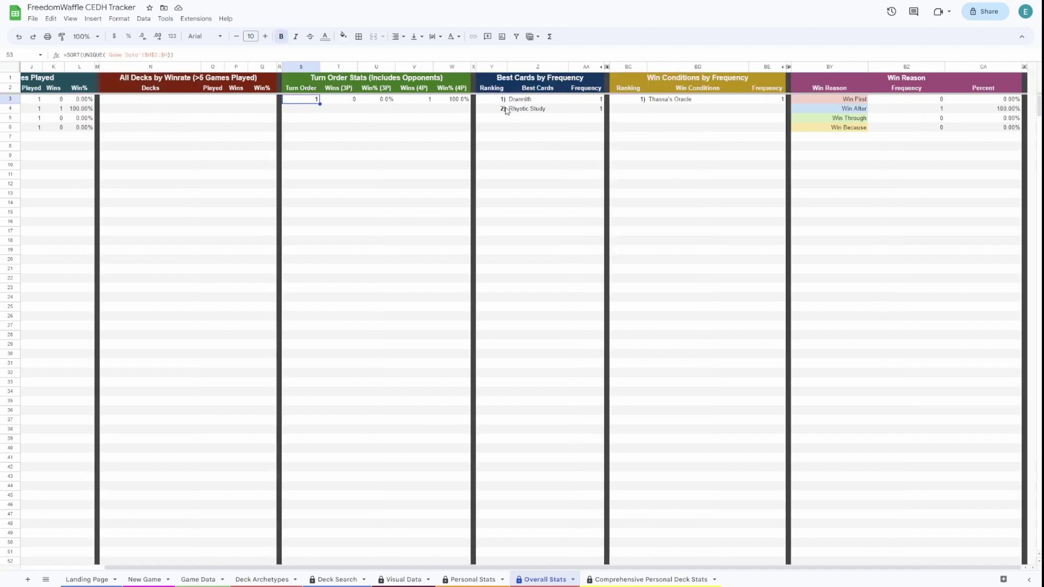
click(451, 101)
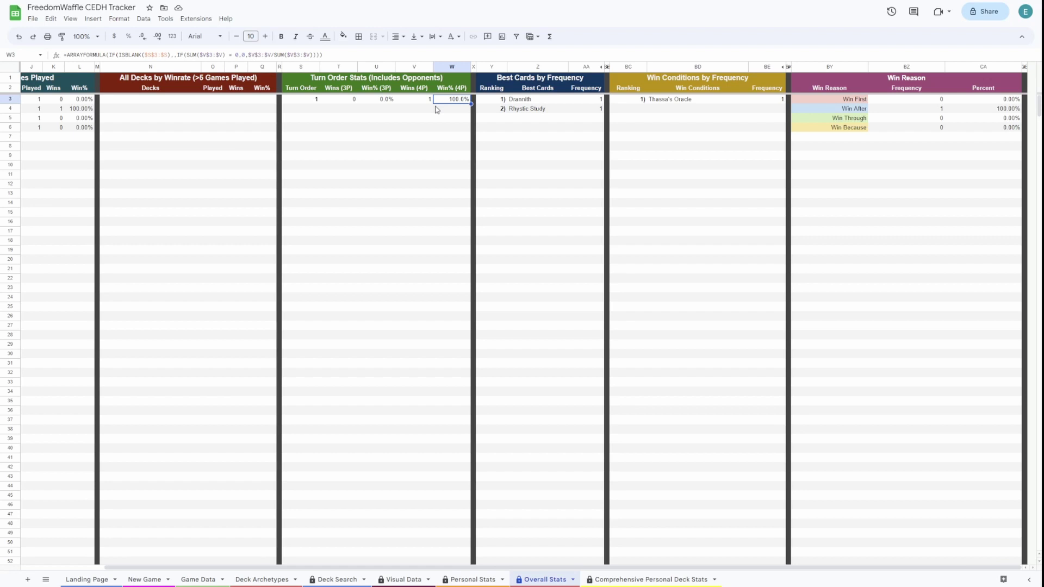
click(530, 101)
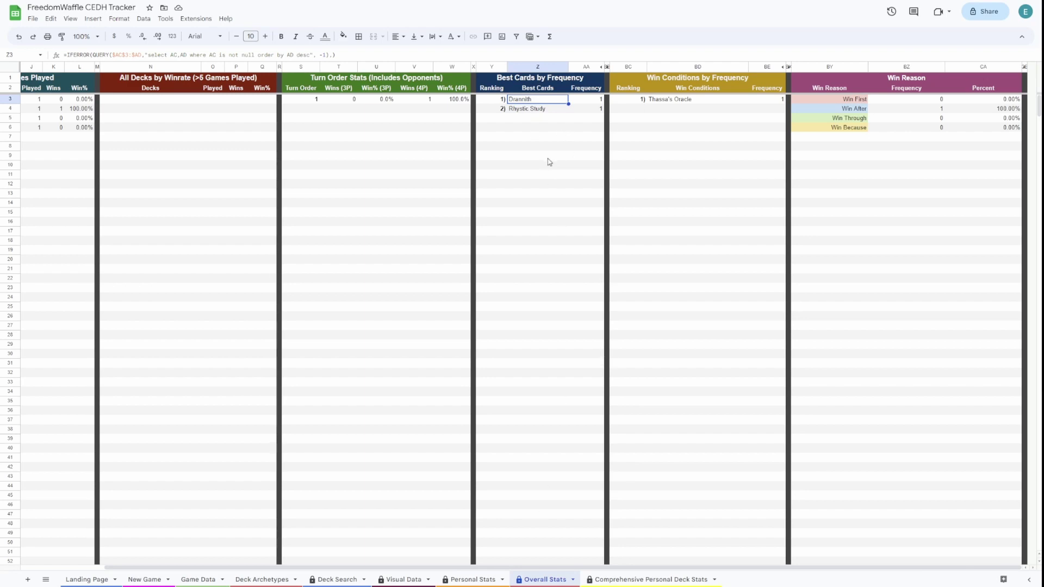
click(666, 101)
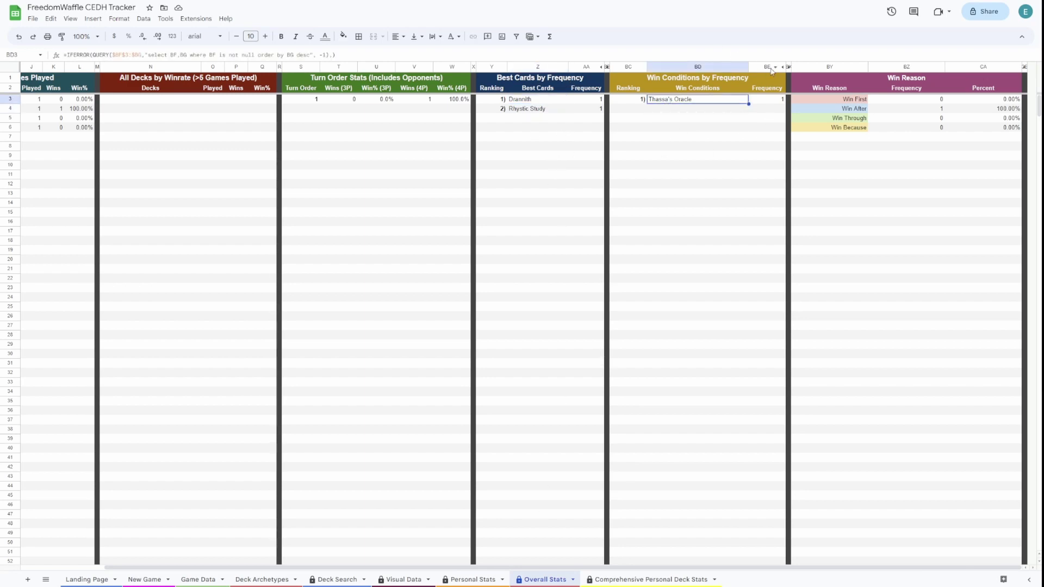
click(823, 99)
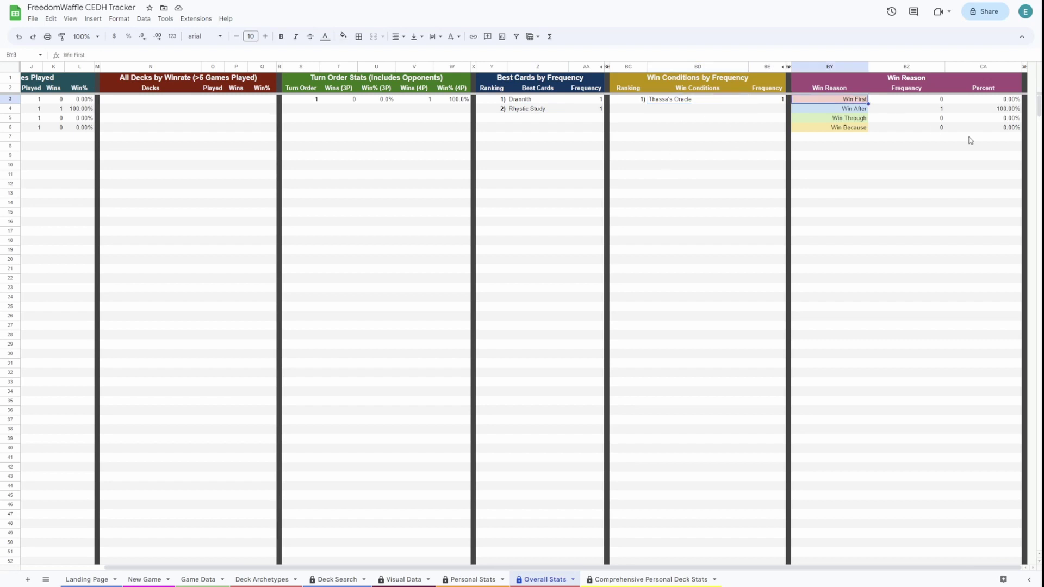
click(989, 130)
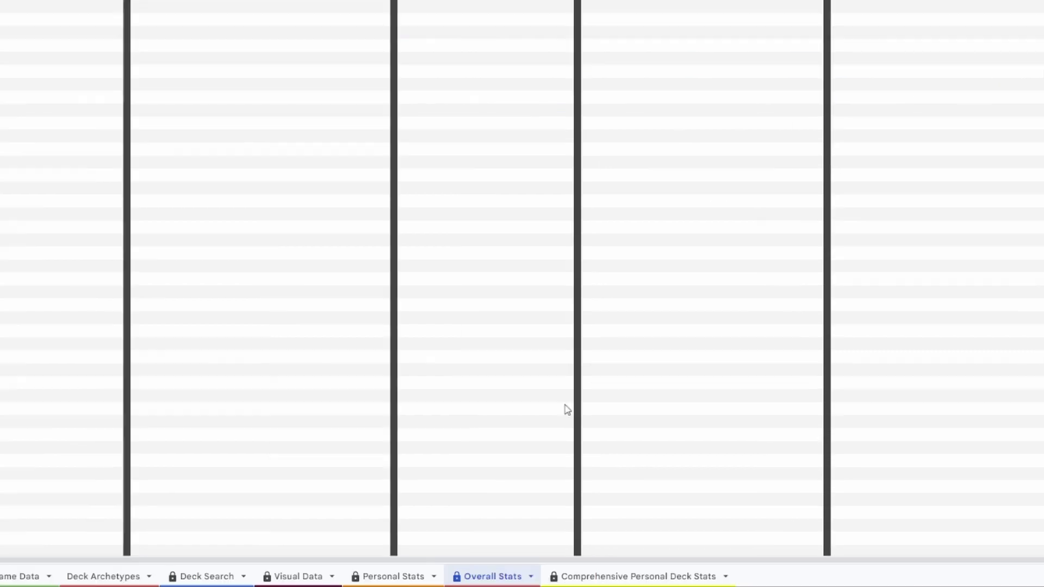
Step: Inspect the Rograkh Silas per-deck formula in Comprehensive Personal Deck Stats, then return to Landing Page
click(650, 579)
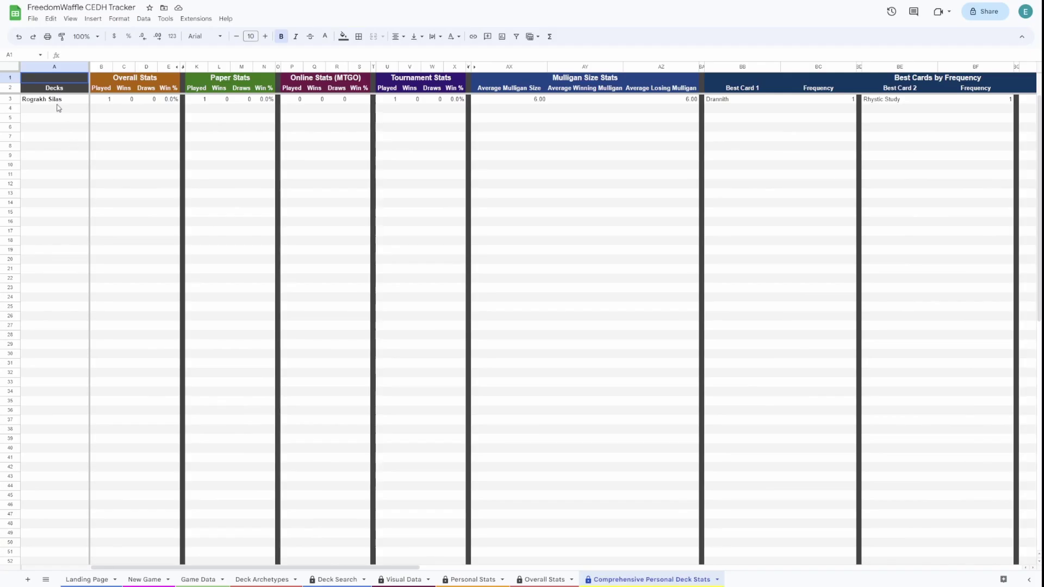
click(60, 101)
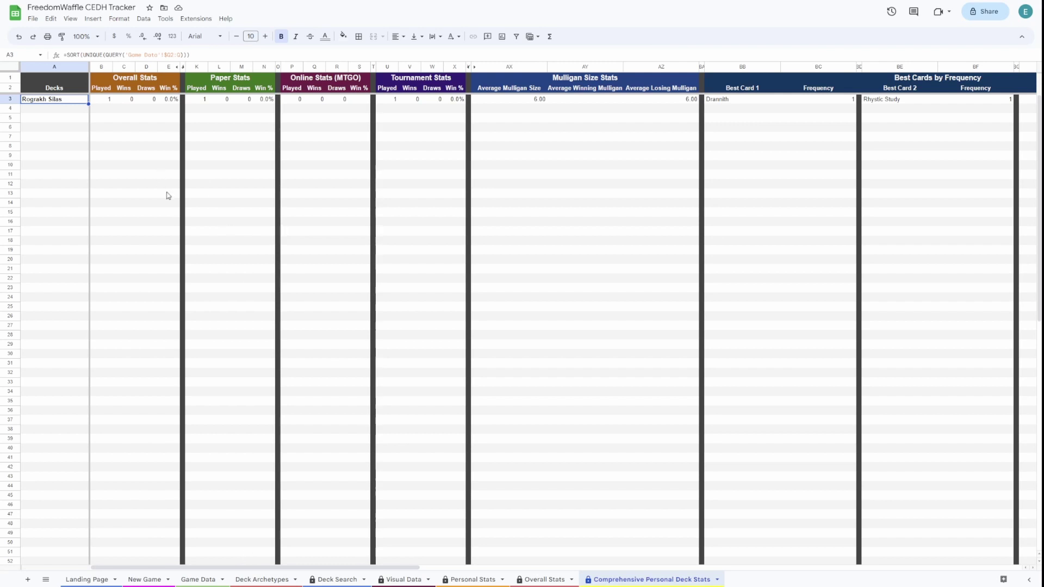
drag(177, 568, 241, 541)
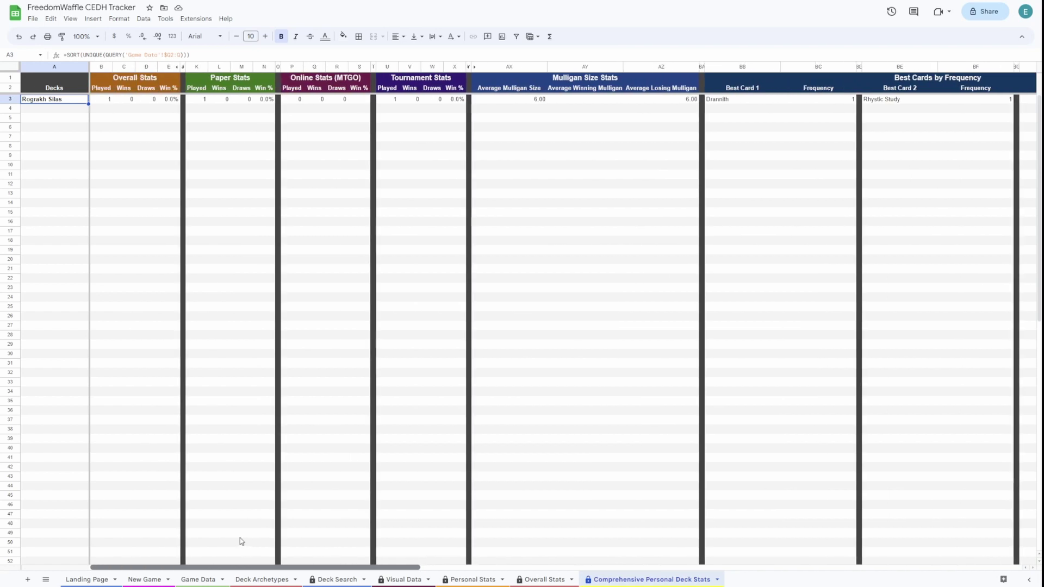
click(87, 580)
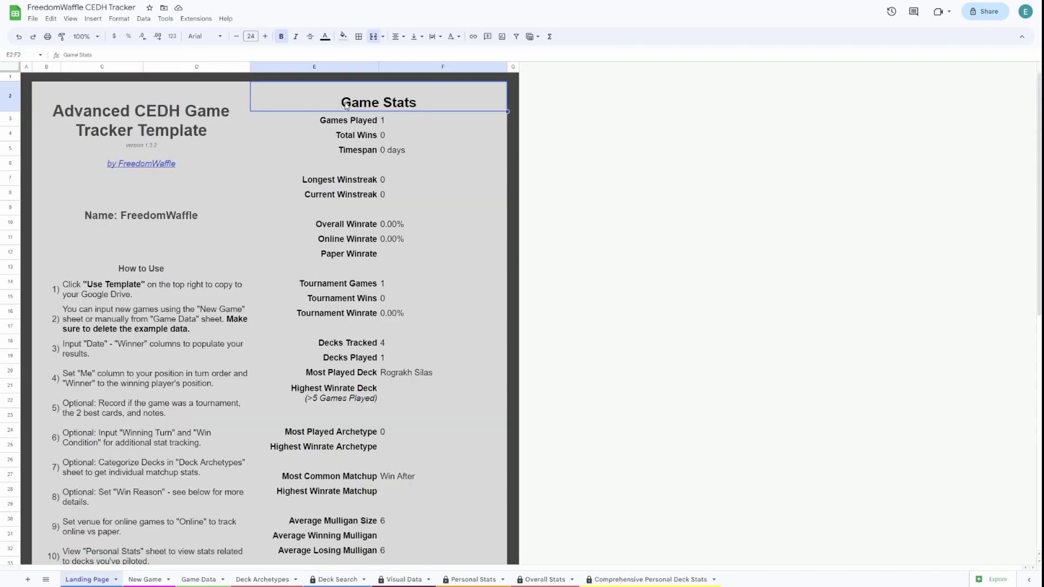